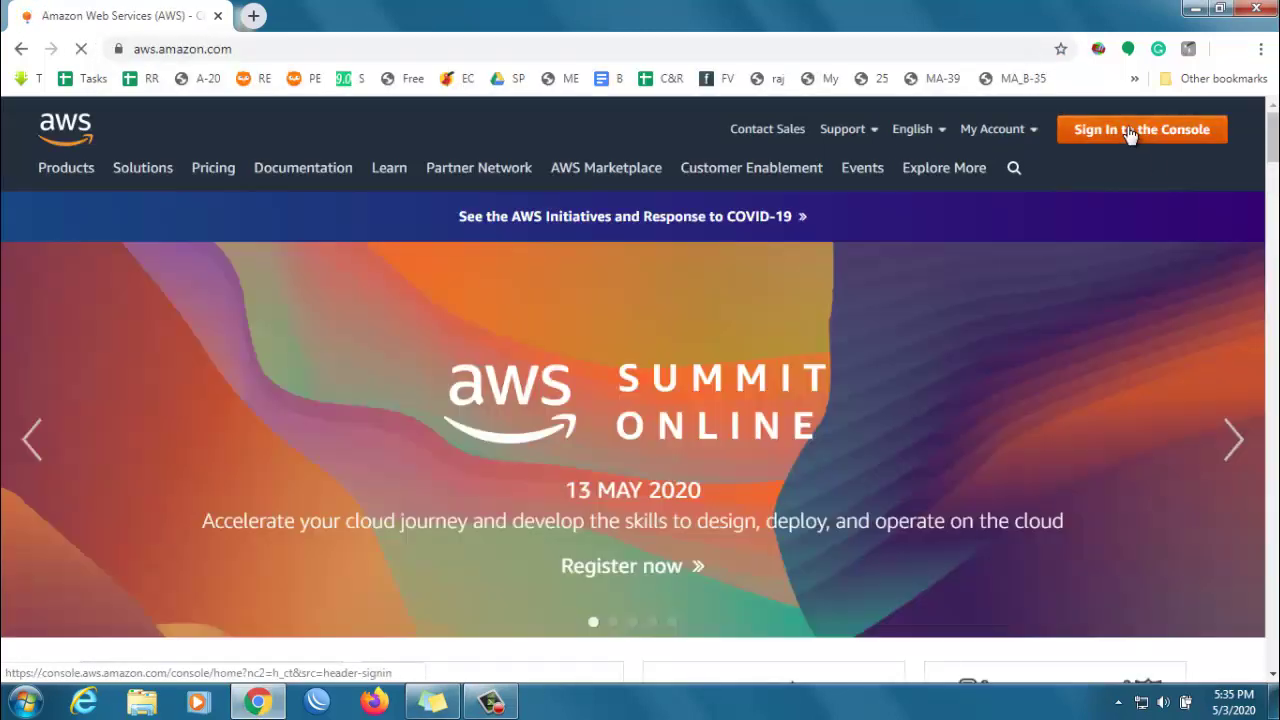
# - Go from the aws.amazon.com home page to the console sign-in page
pyautogui.click(1129, 135)
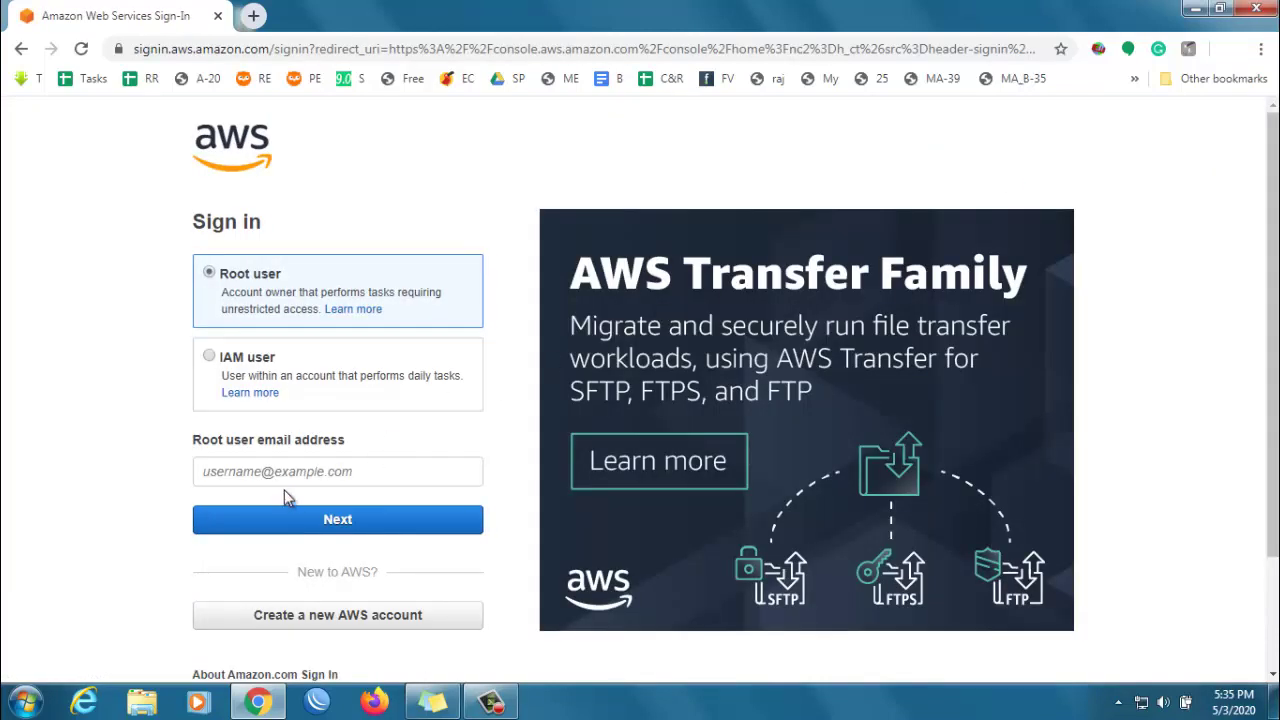
# - Sign in as root user with the account email and password, declining Chrome's password save
pyautogui.click(267, 471)
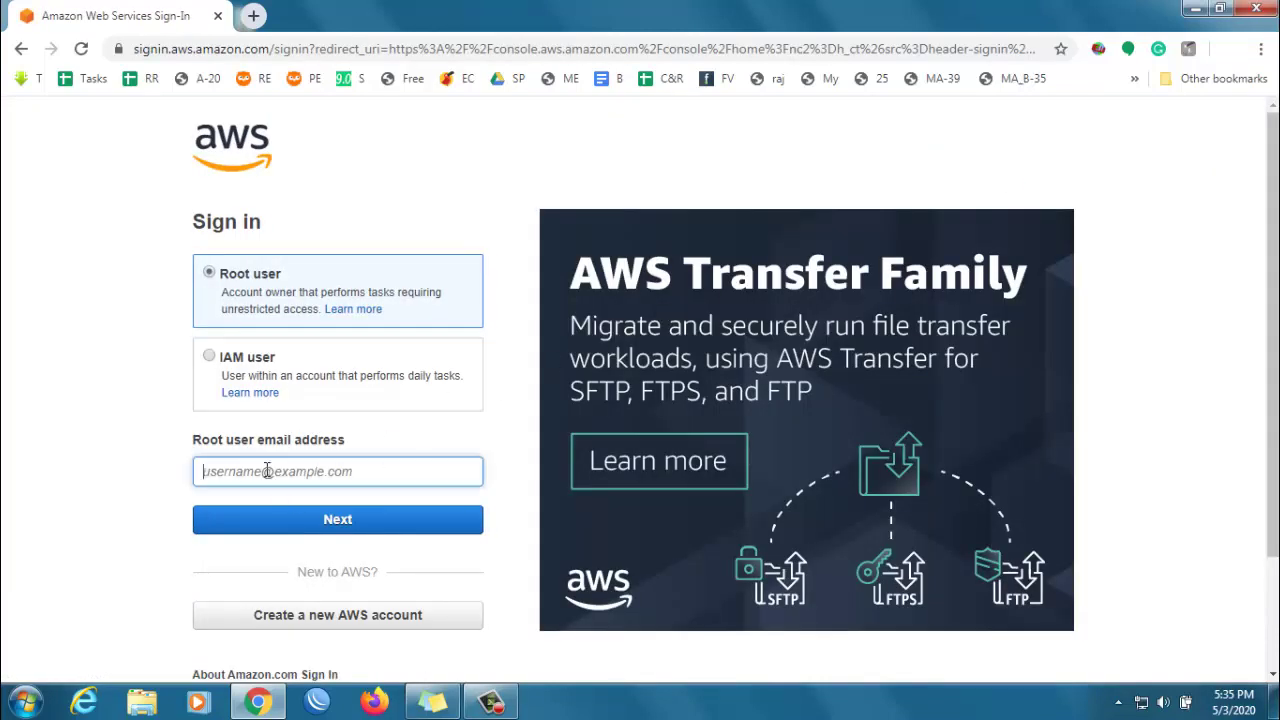
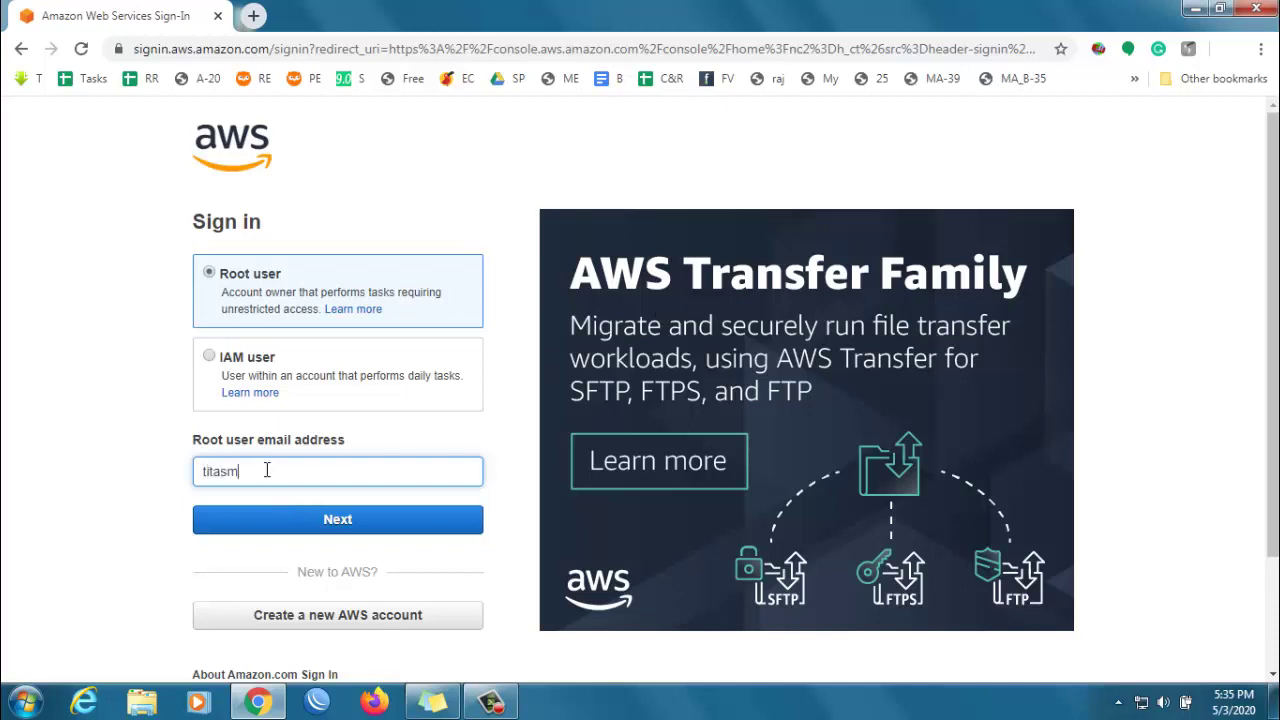
pyautogui.press('Return')
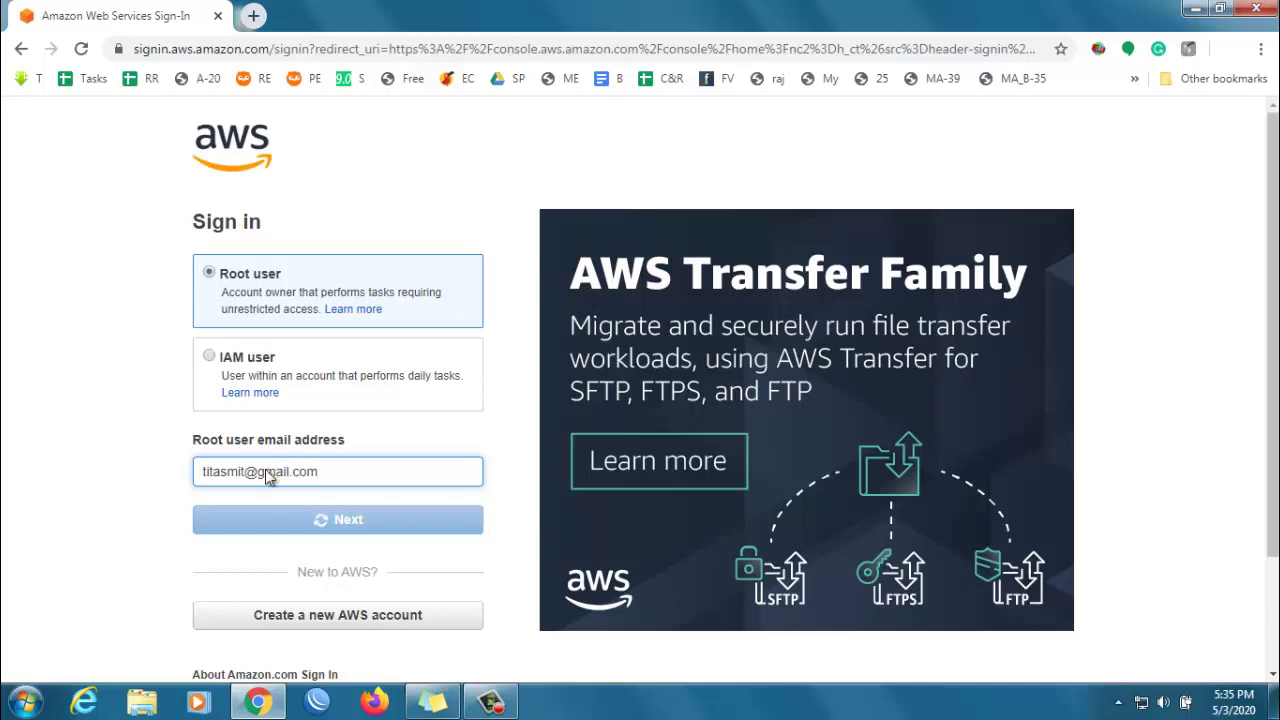
pyautogui.write('•')
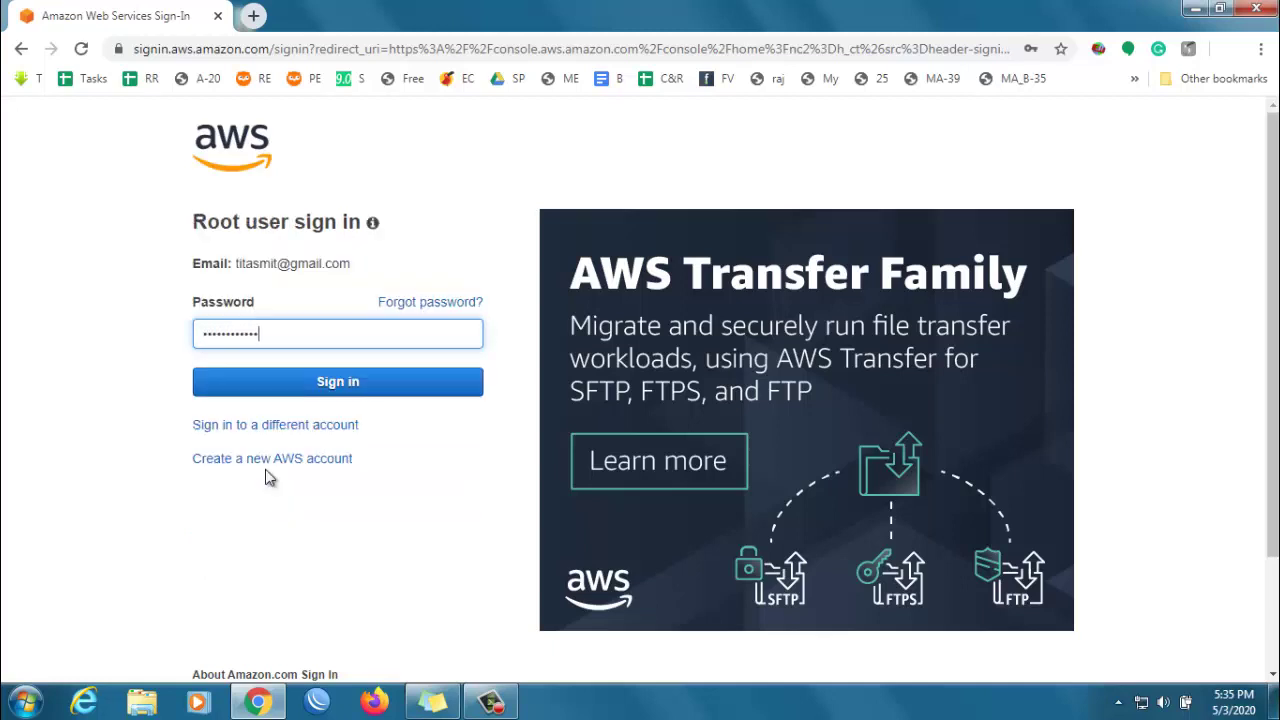
pyautogui.press('Return')
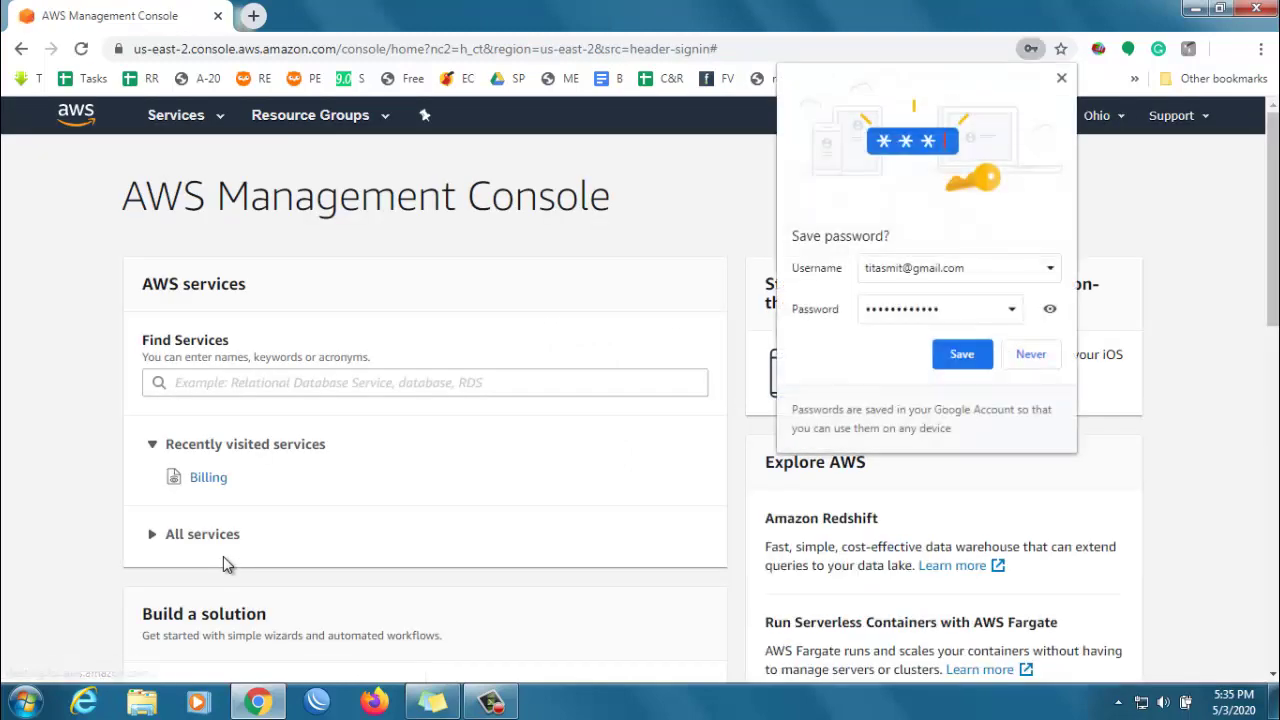
pyautogui.click(1062, 77)
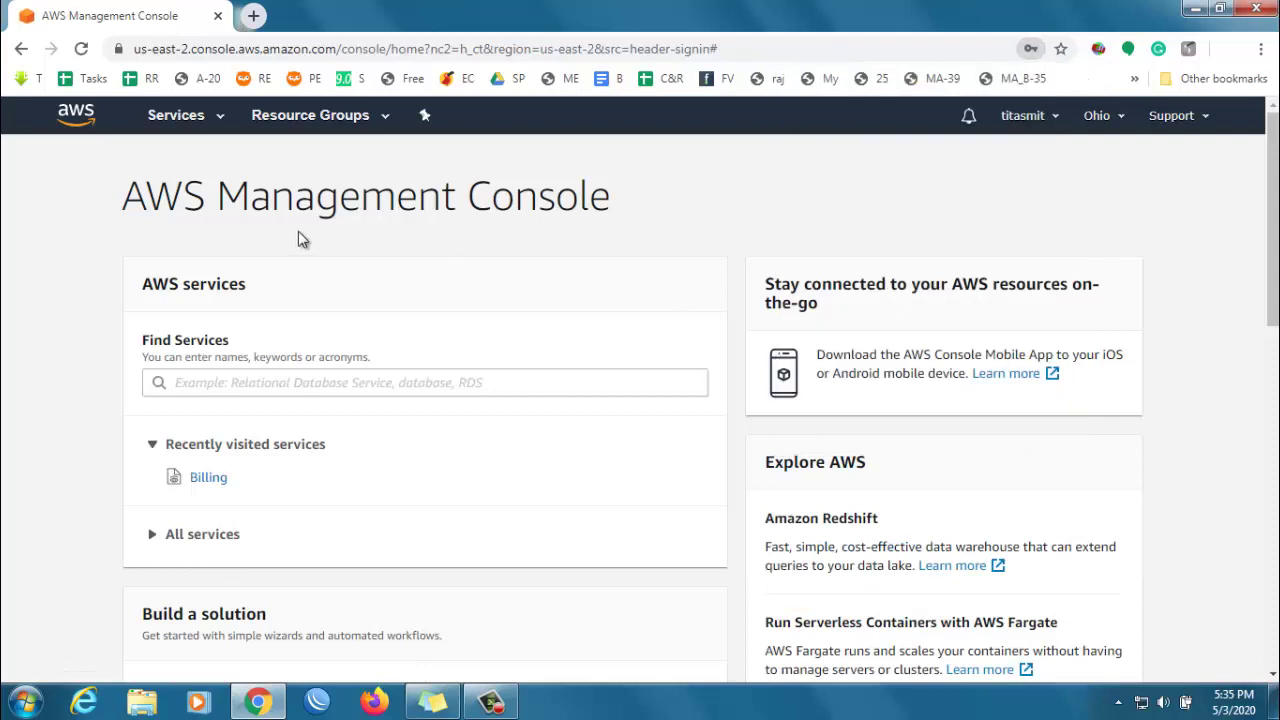
# - Open EC2 from Services and start Launch instance from the EC2 dashboard
pyautogui.click(198, 120)
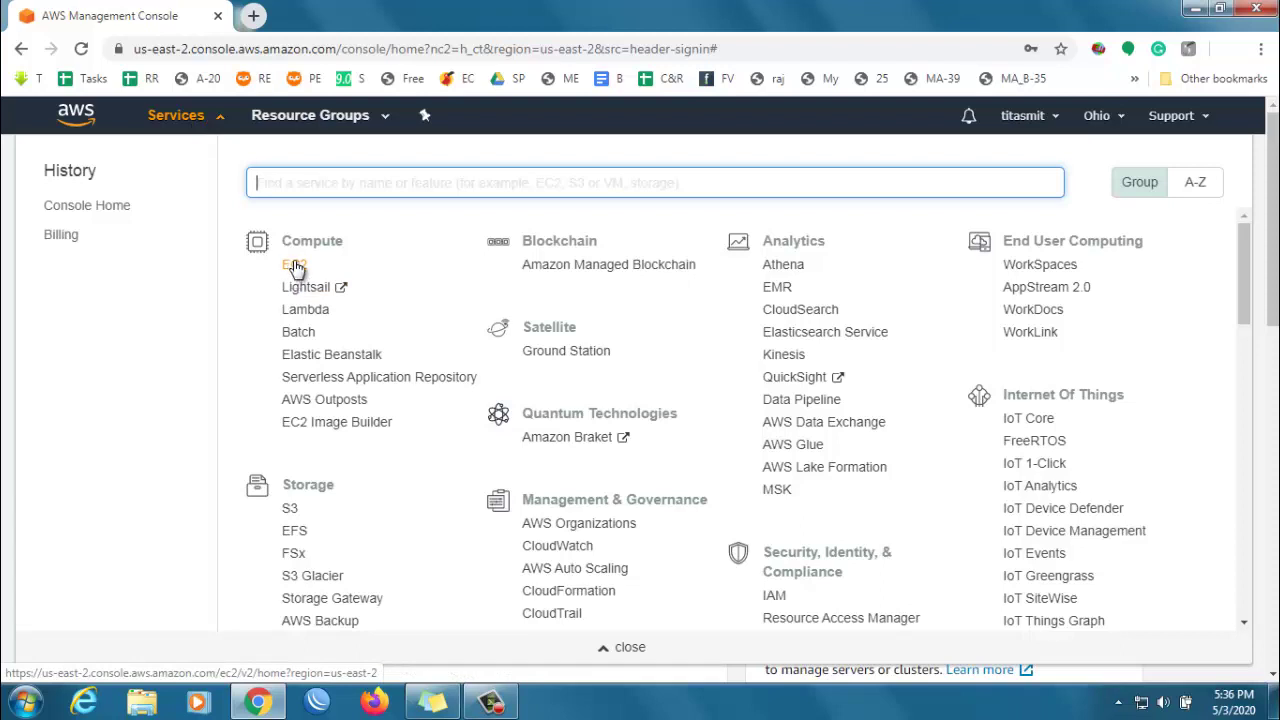
pyautogui.click(294, 268)
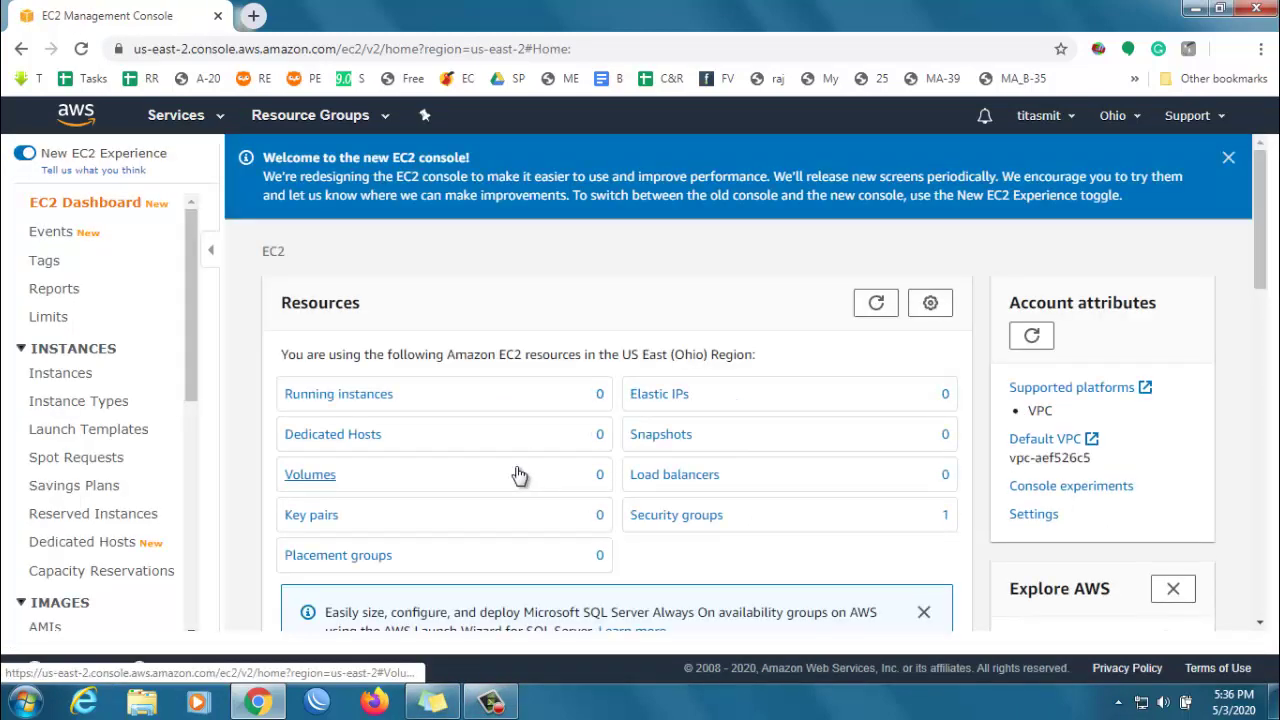
pyautogui.scroll(-4, 531, 421)
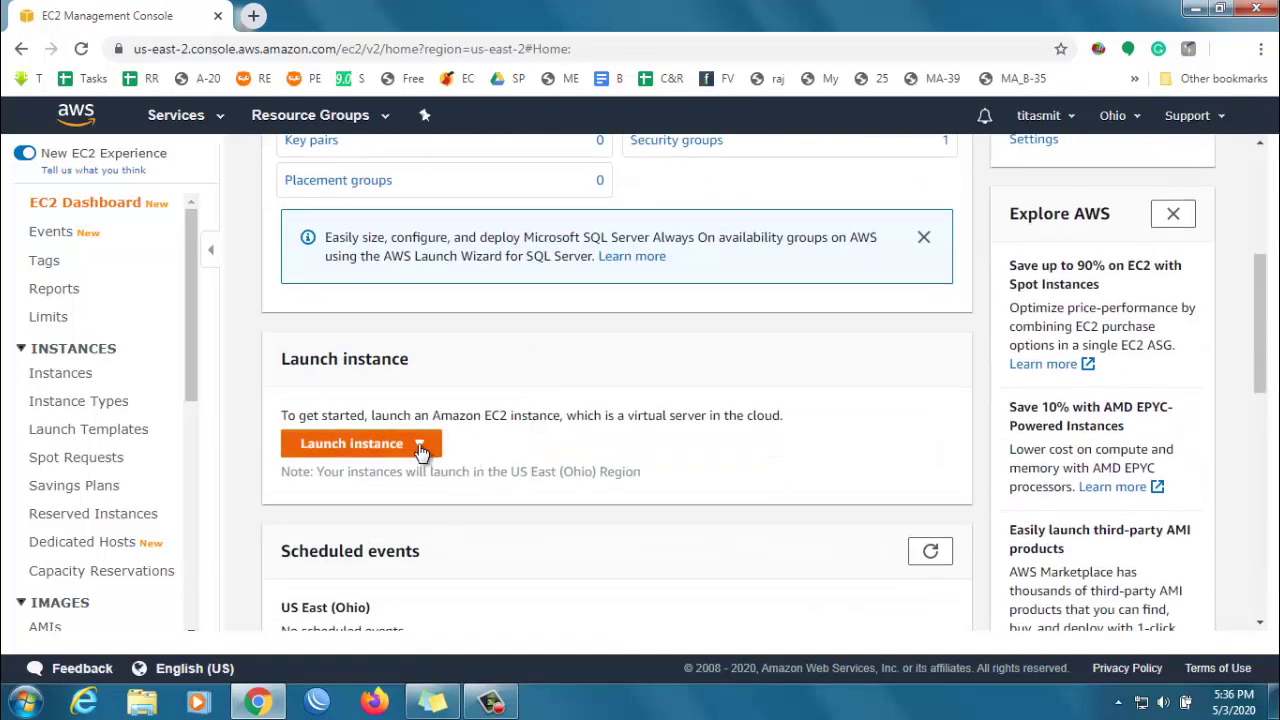
pyautogui.click(420, 446)
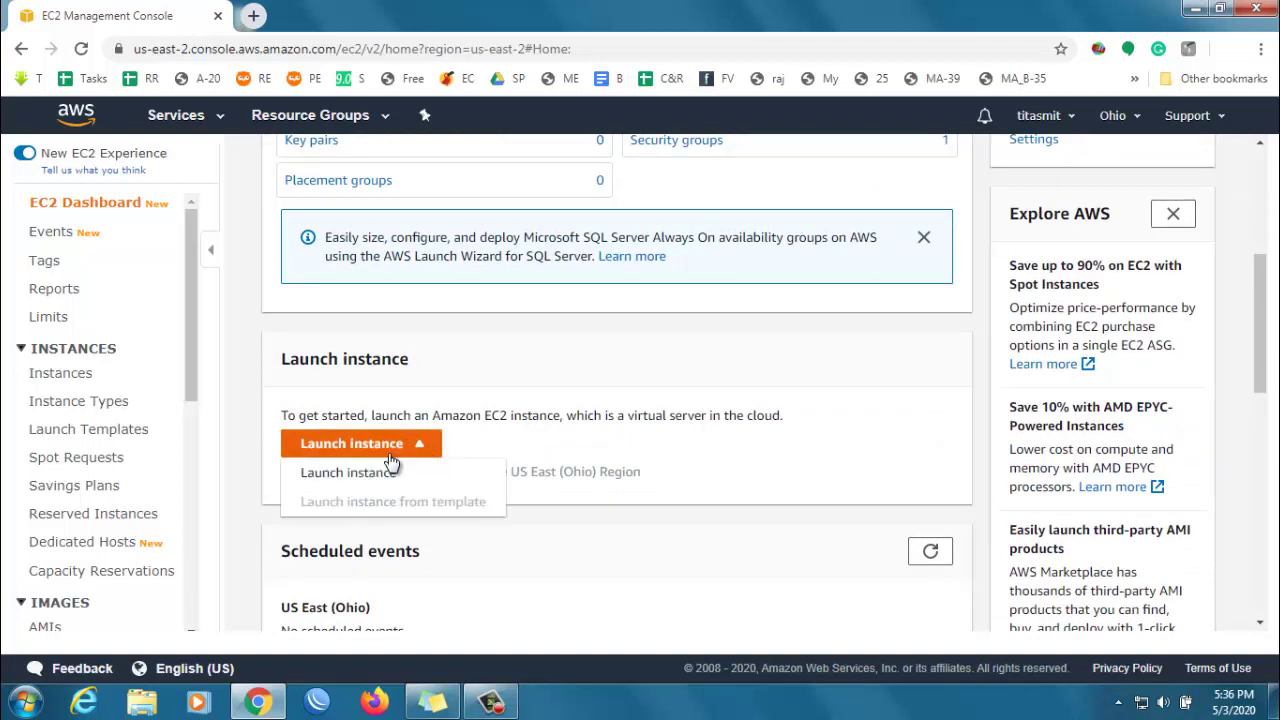
pyautogui.click(350, 474)
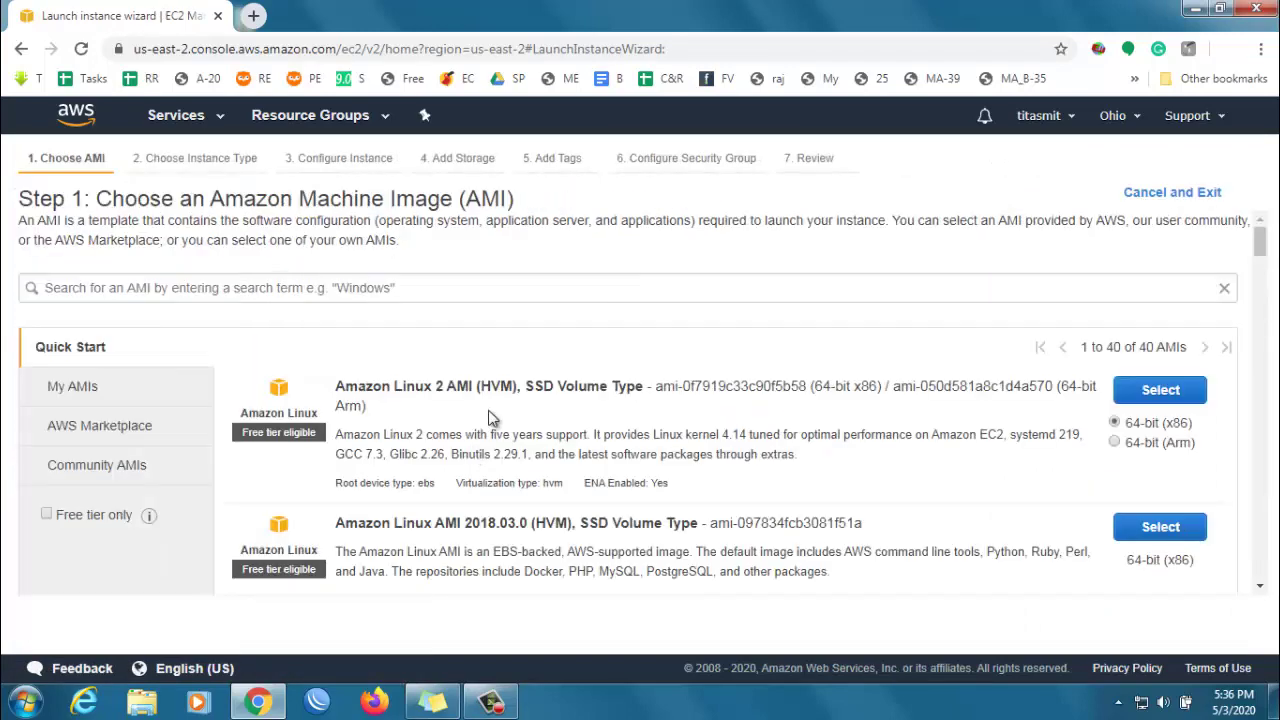
# - Select the Microsoft Windows Server 2012 R2 Base AMI from the Quick Start list
pyautogui.scroll(-2, 529, 450)
pyautogui.scroll(-5, 529, 450)
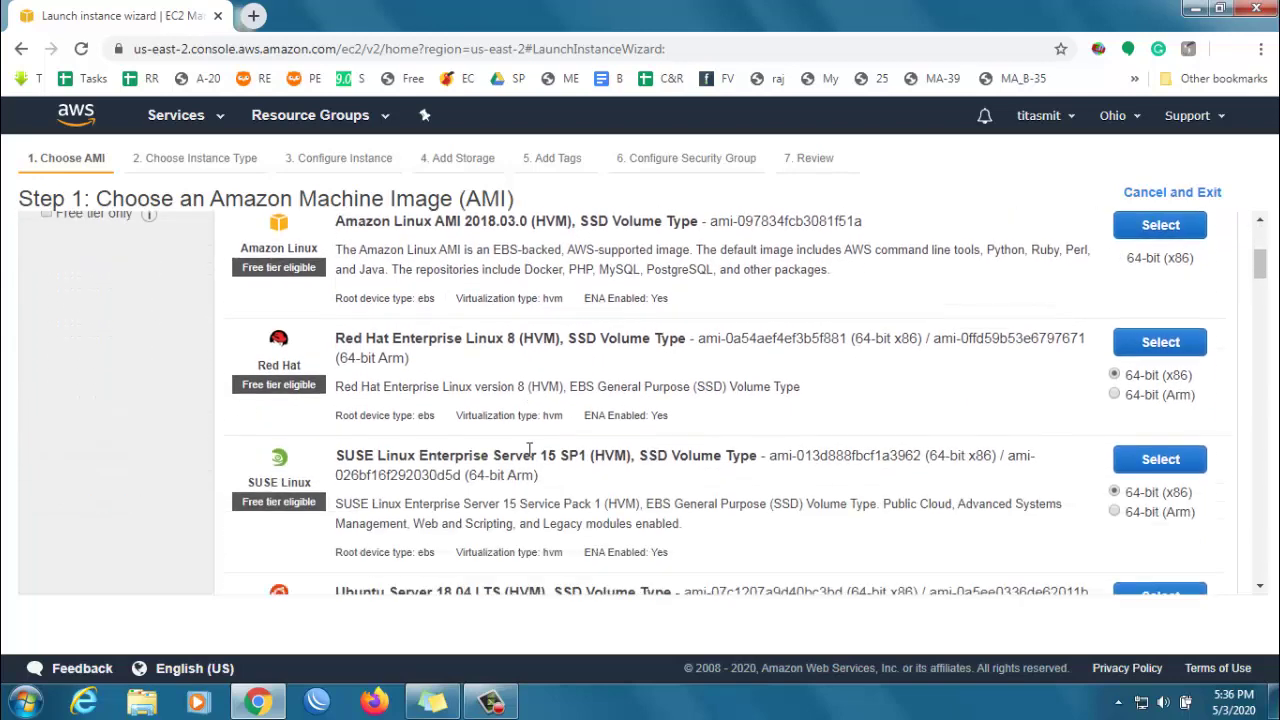
pyautogui.scroll(-1, 529, 450)
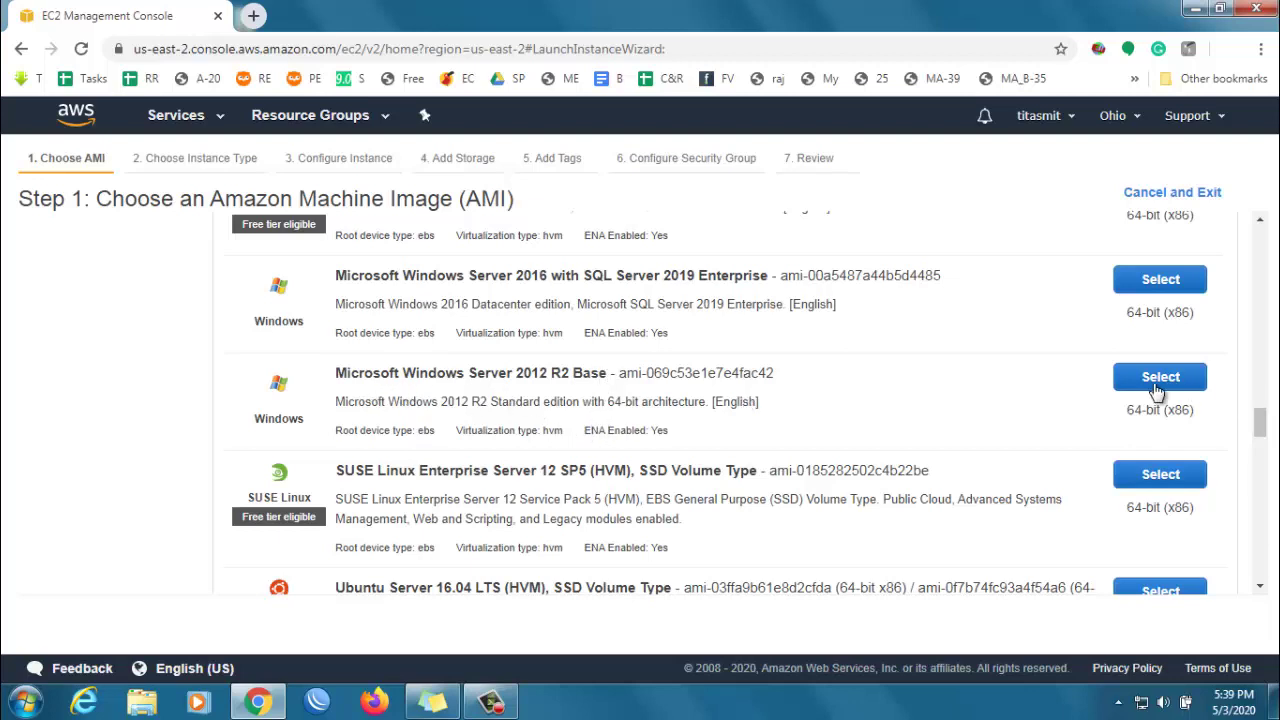
pyautogui.click(1158, 385)
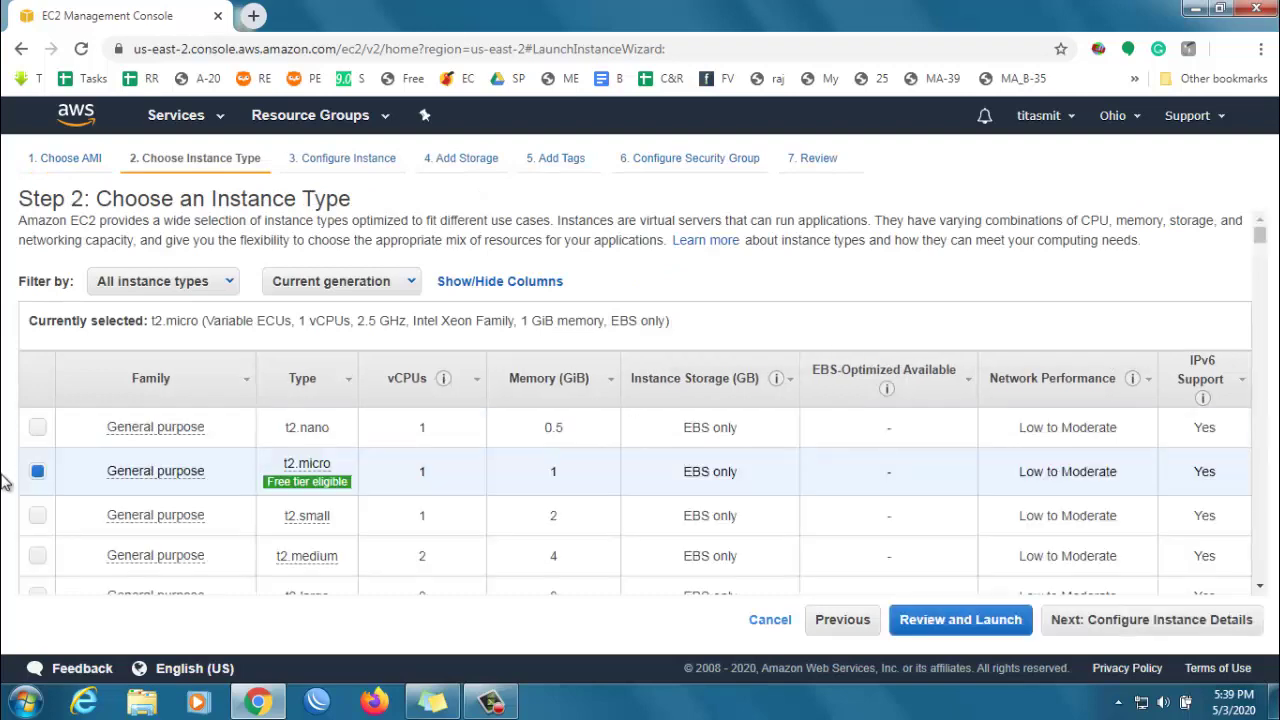
# - Accept t2.micro, default instance details and 30 GiB gp2 root storage, reaching Add Tags
pyautogui.moveTo(310, 485)
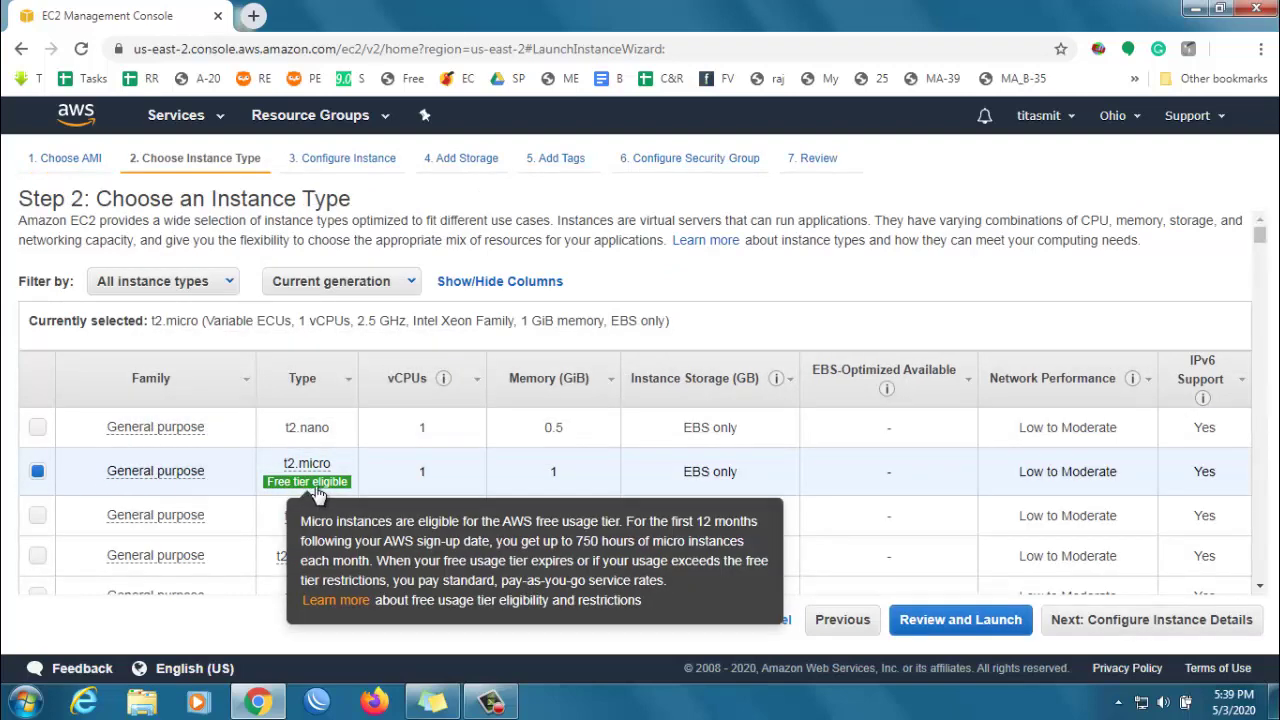
pyautogui.click(1143, 620)
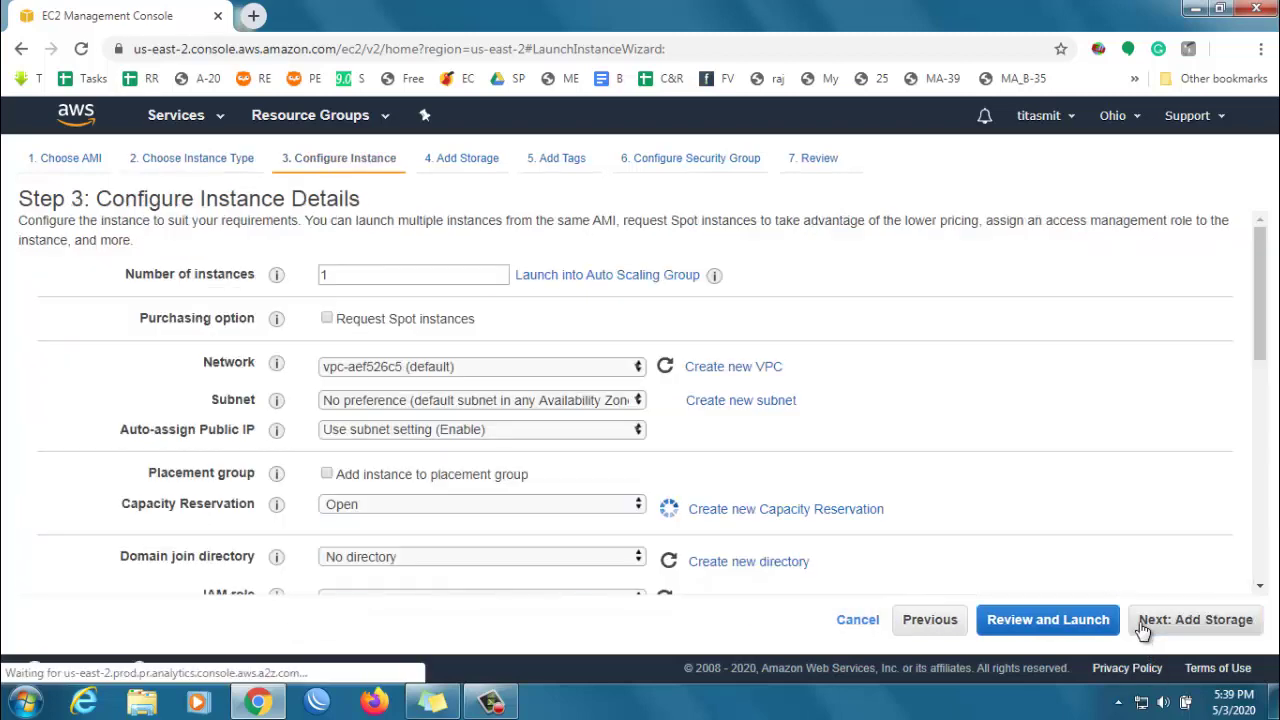
pyautogui.scroll(-10, 856, 505)
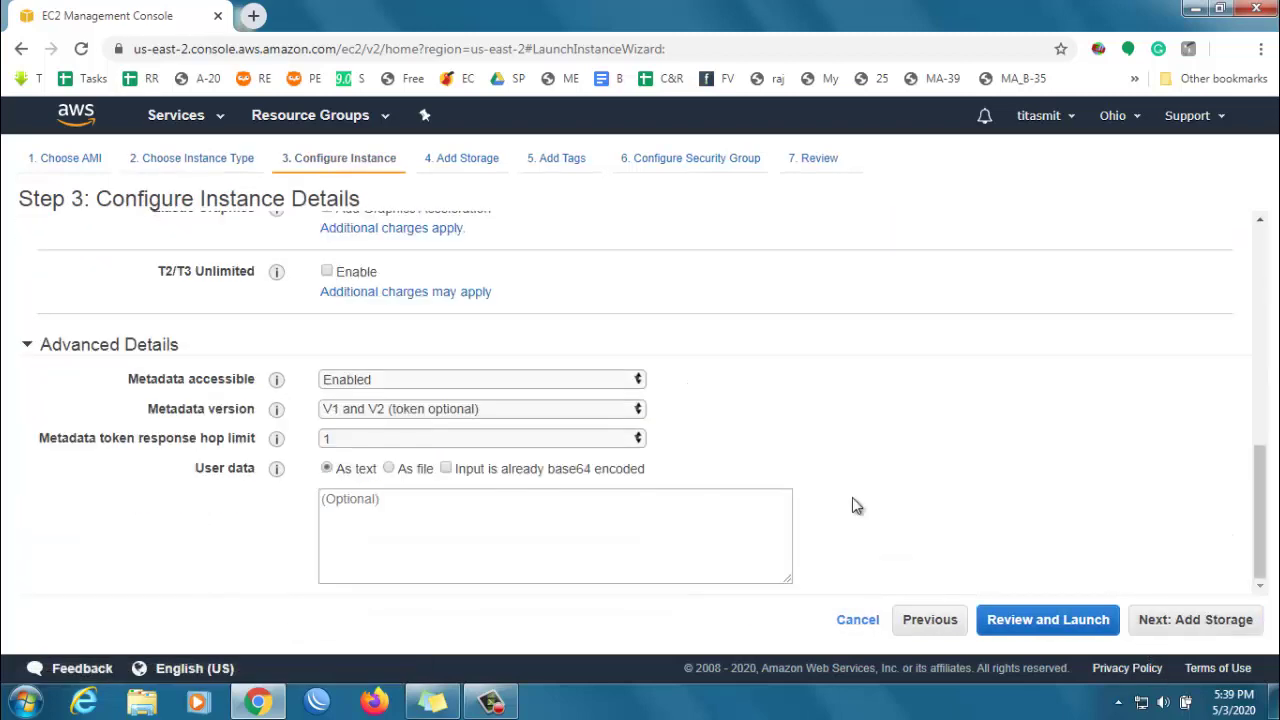
pyautogui.click(1190, 624)
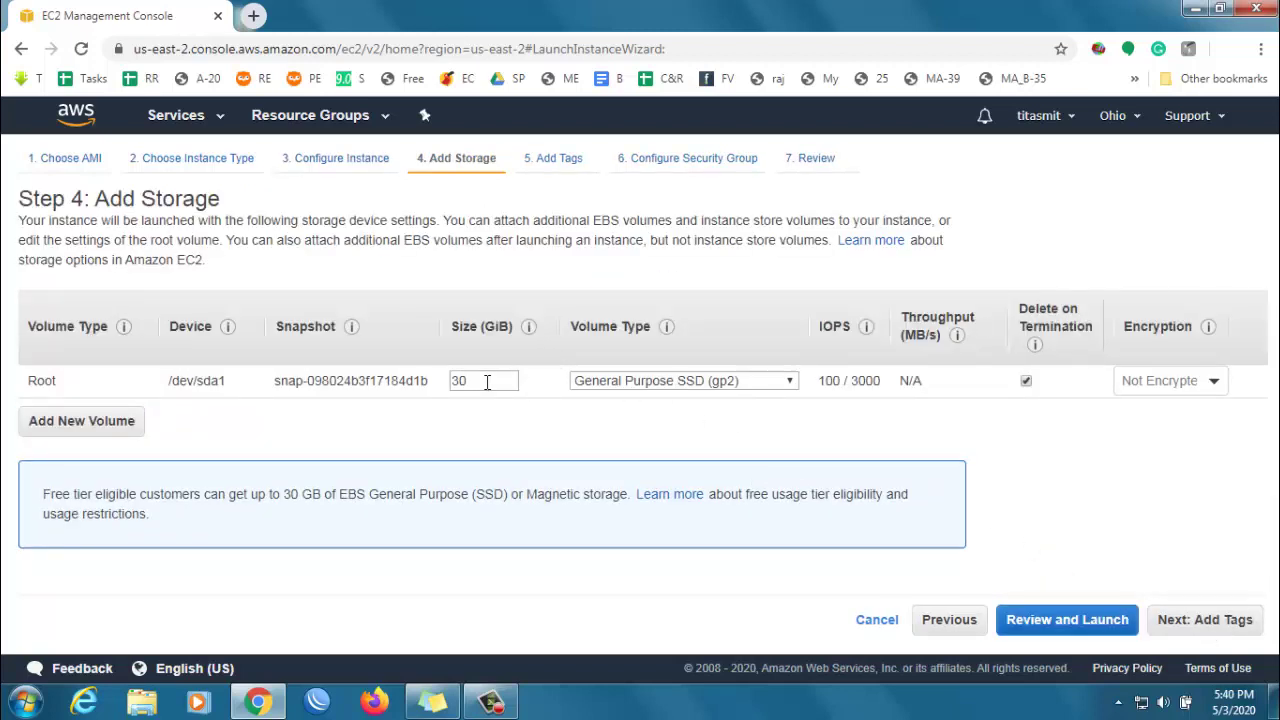
pyautogui.click(1205, 624)
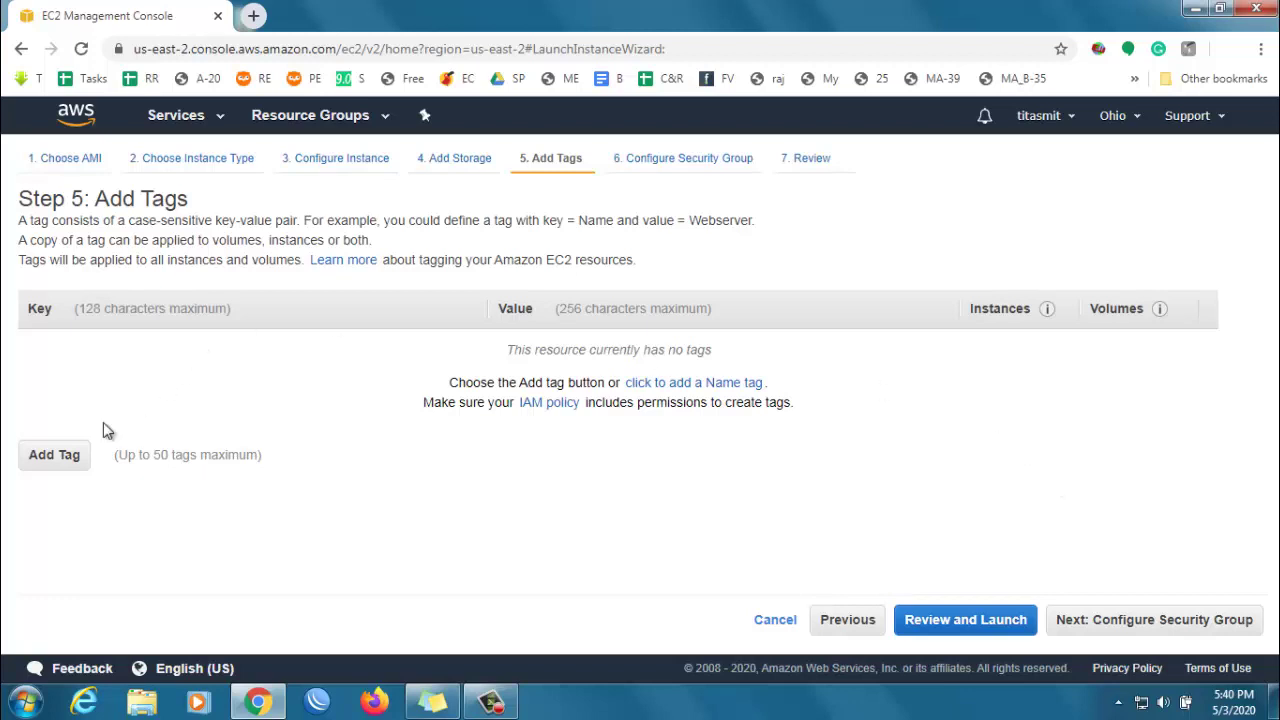
# - Add the tag name = windowsserver2012 to the instance
pyautogui.click(28, 457)
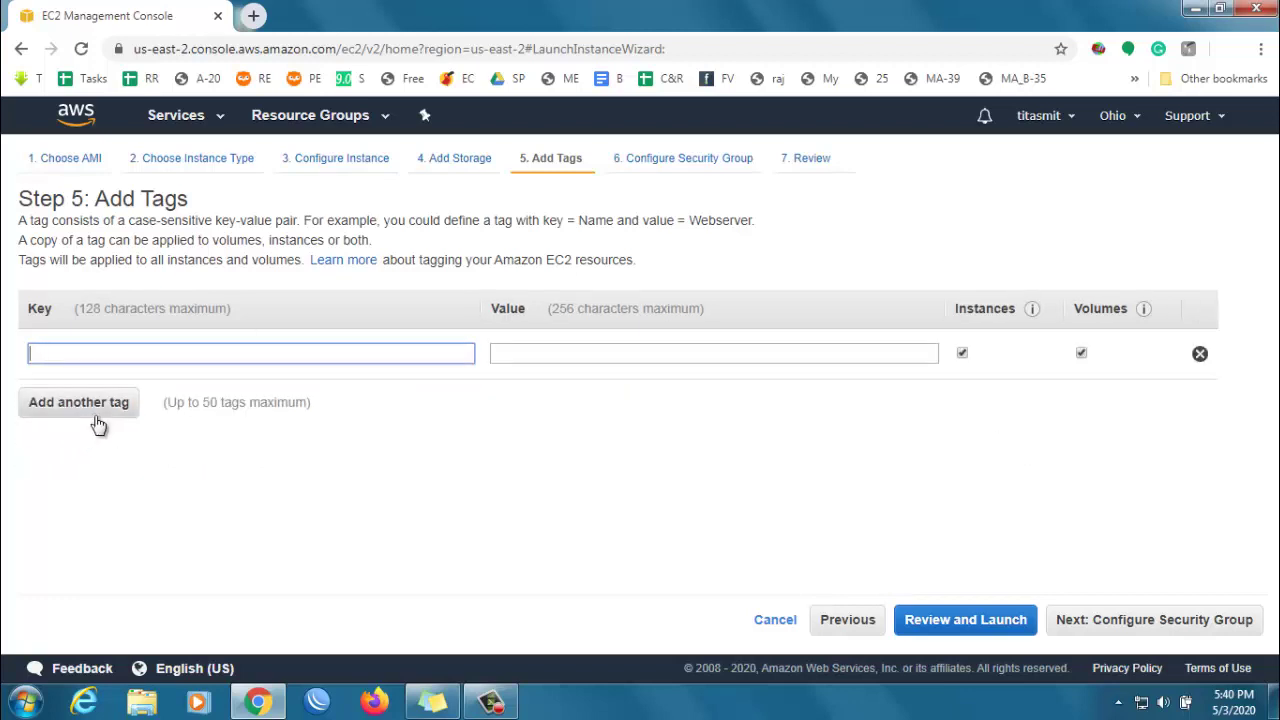
pyautogui.write('name')
pyautogui.press('Tab')
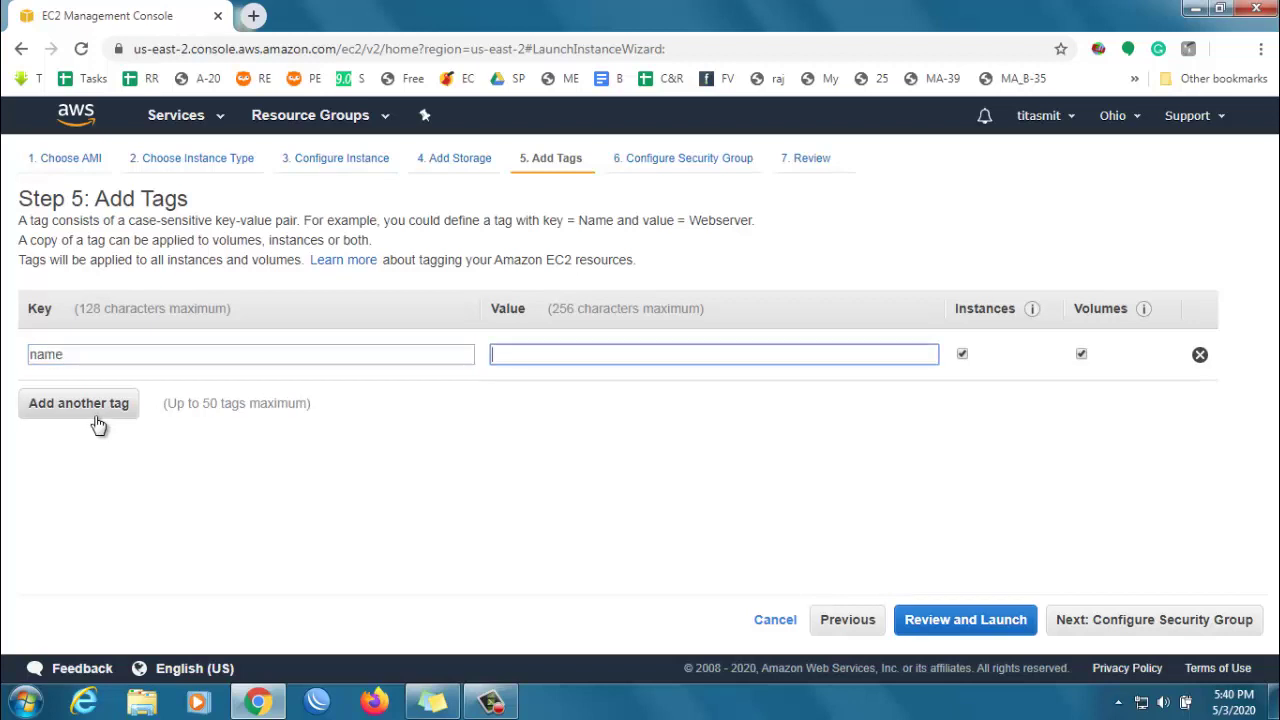
pyautogui.write('window')
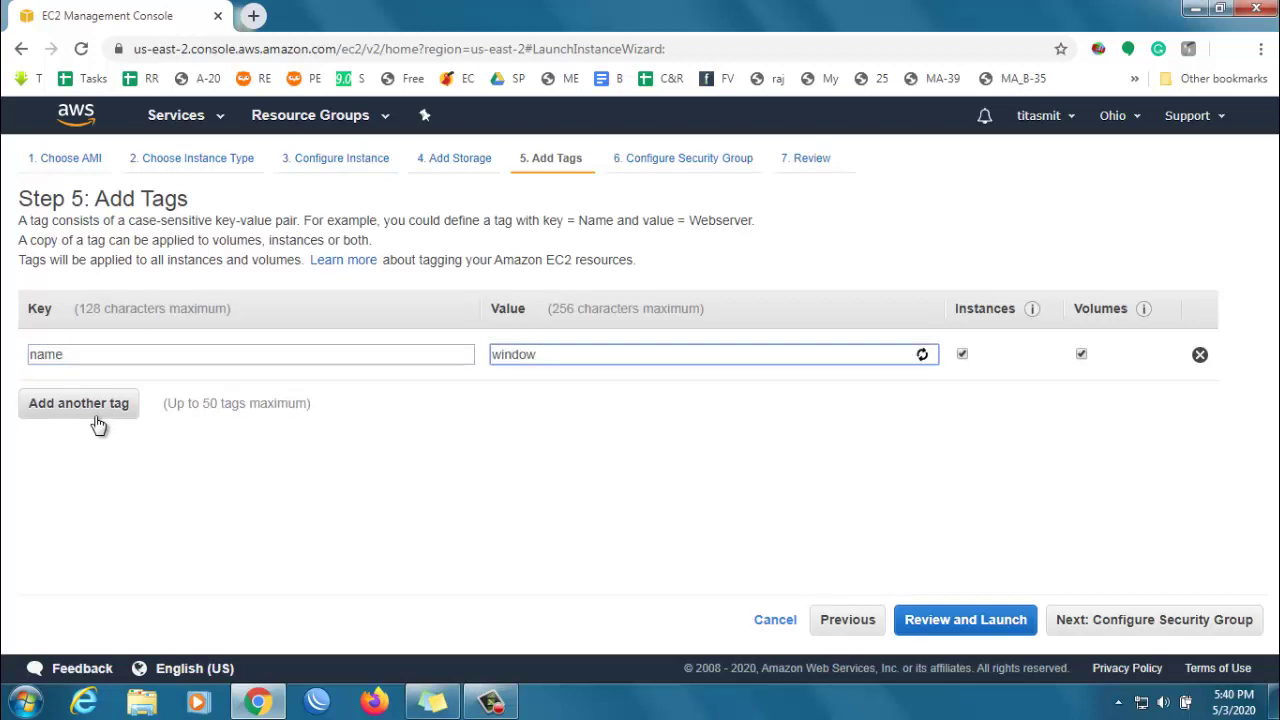
pyautogui.write('sserver2012')
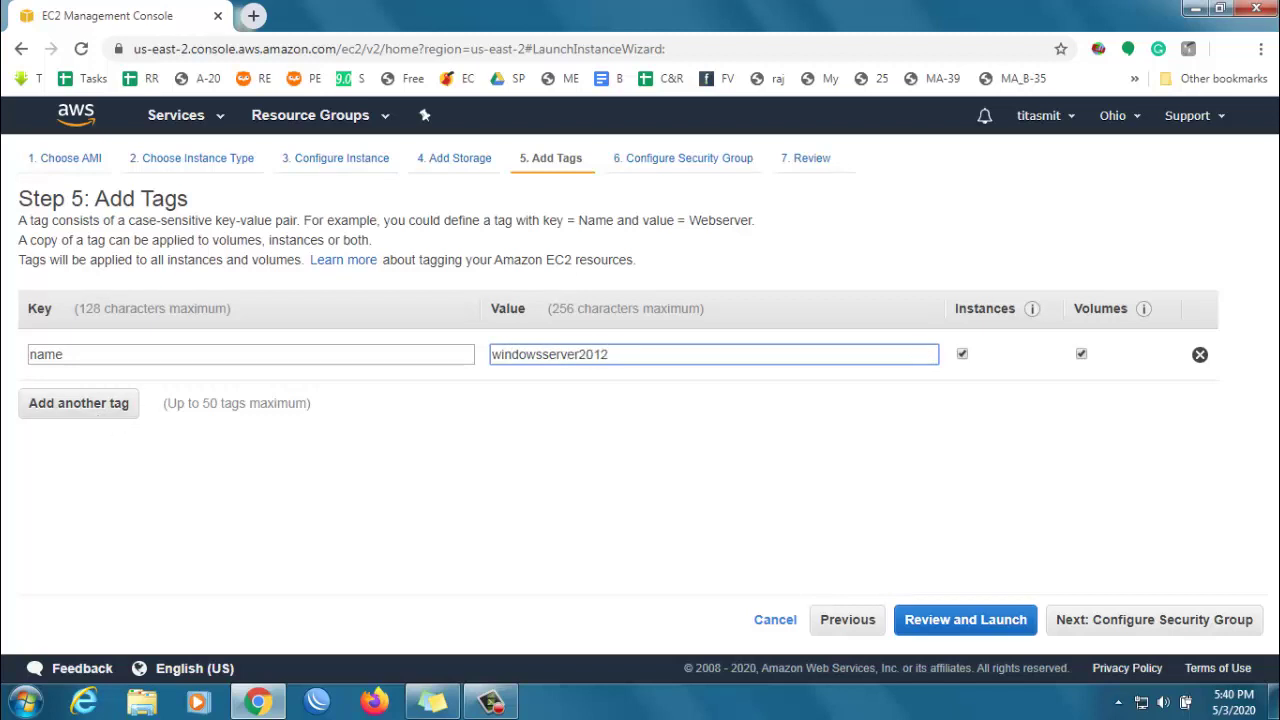
pyautogui.click(1124, 638)
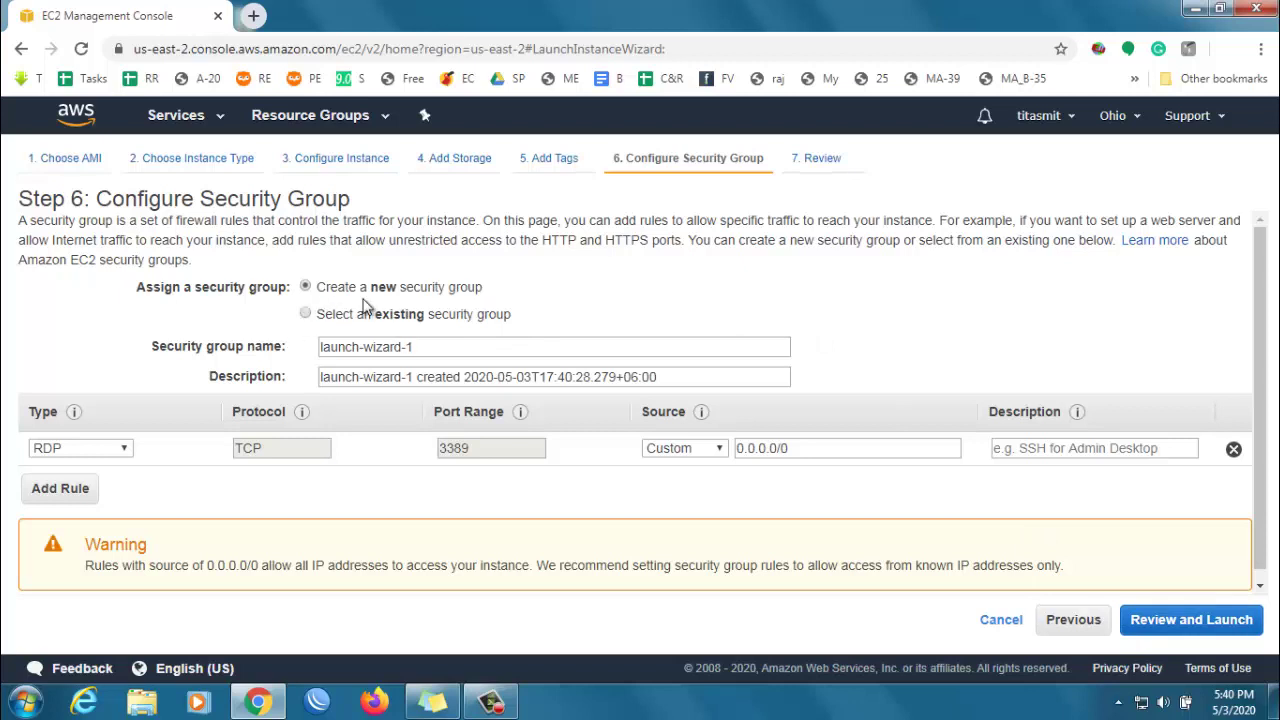
# - Set the security group rule to All traffic from Anywhere, then review and launch
pyautogui.click(97, 450)
pyautogui.moveTo(197, 300); pyautogui.dragTo(205, 170)
pyautogui.scroll(-5, 181, 290)
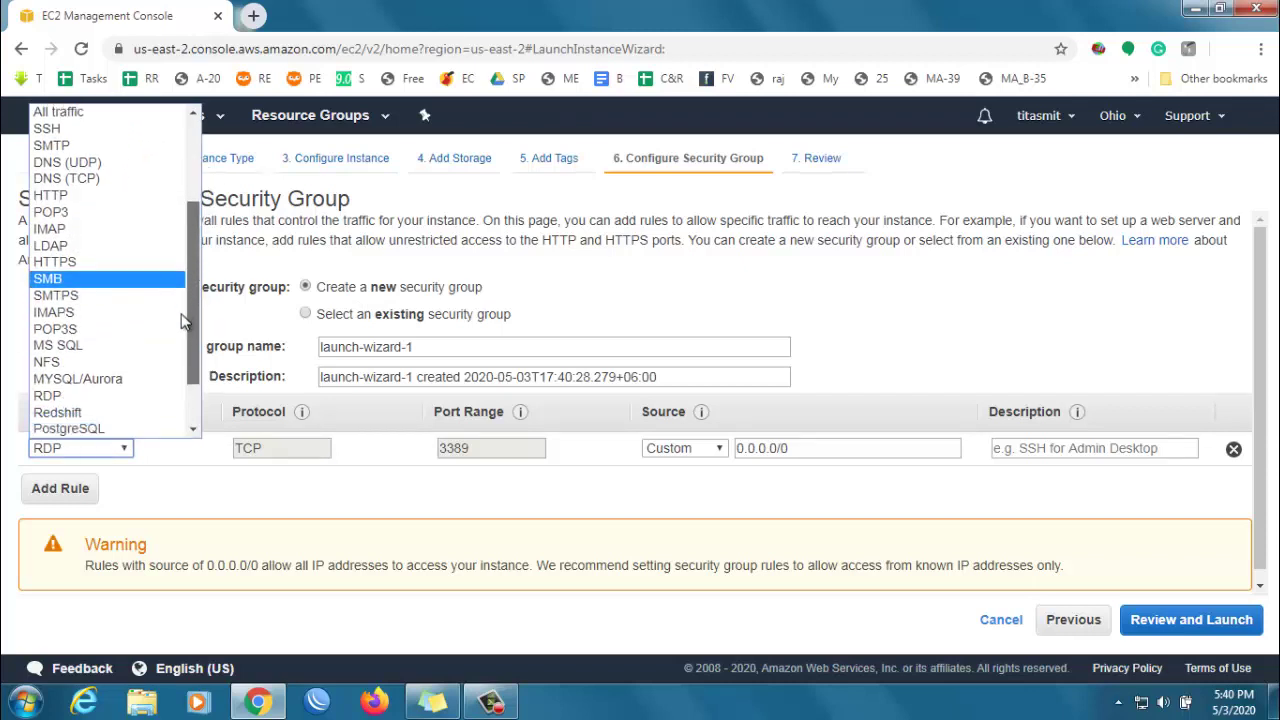
pyautogui.scroll(4, 185, 375)
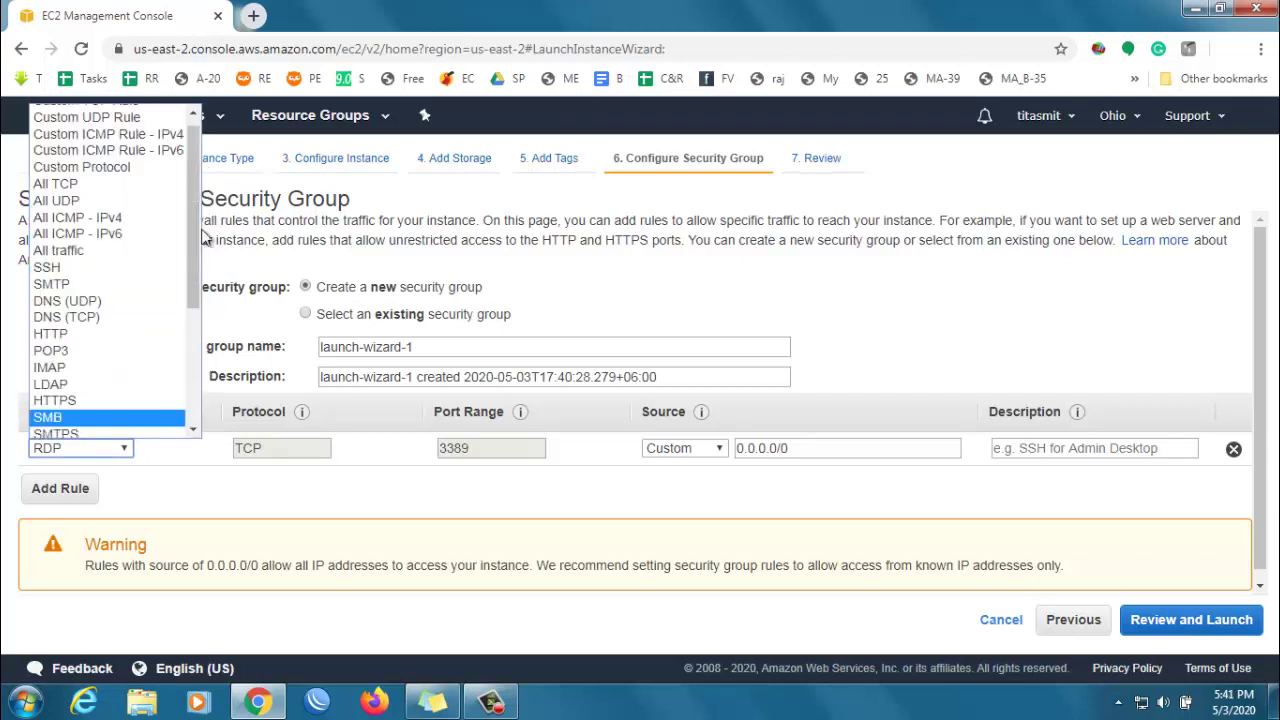
pyautogui.click(84, 252)
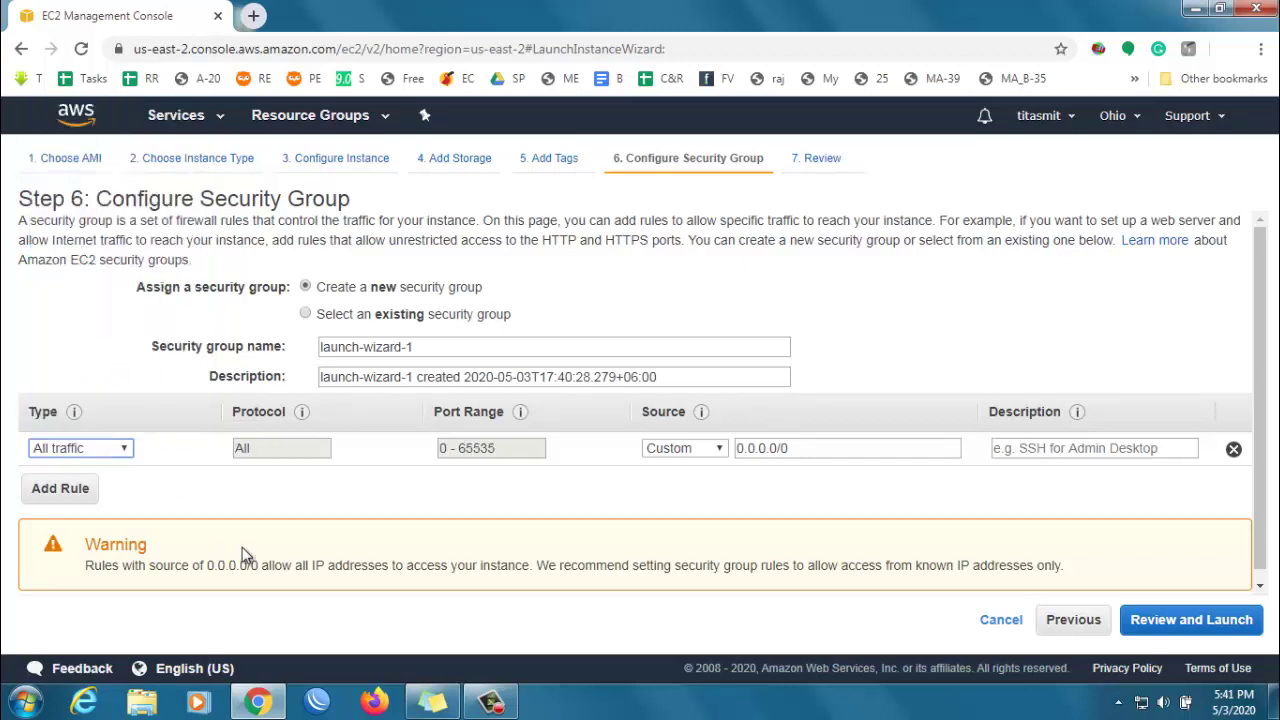
pyautogui.click(695, 452)
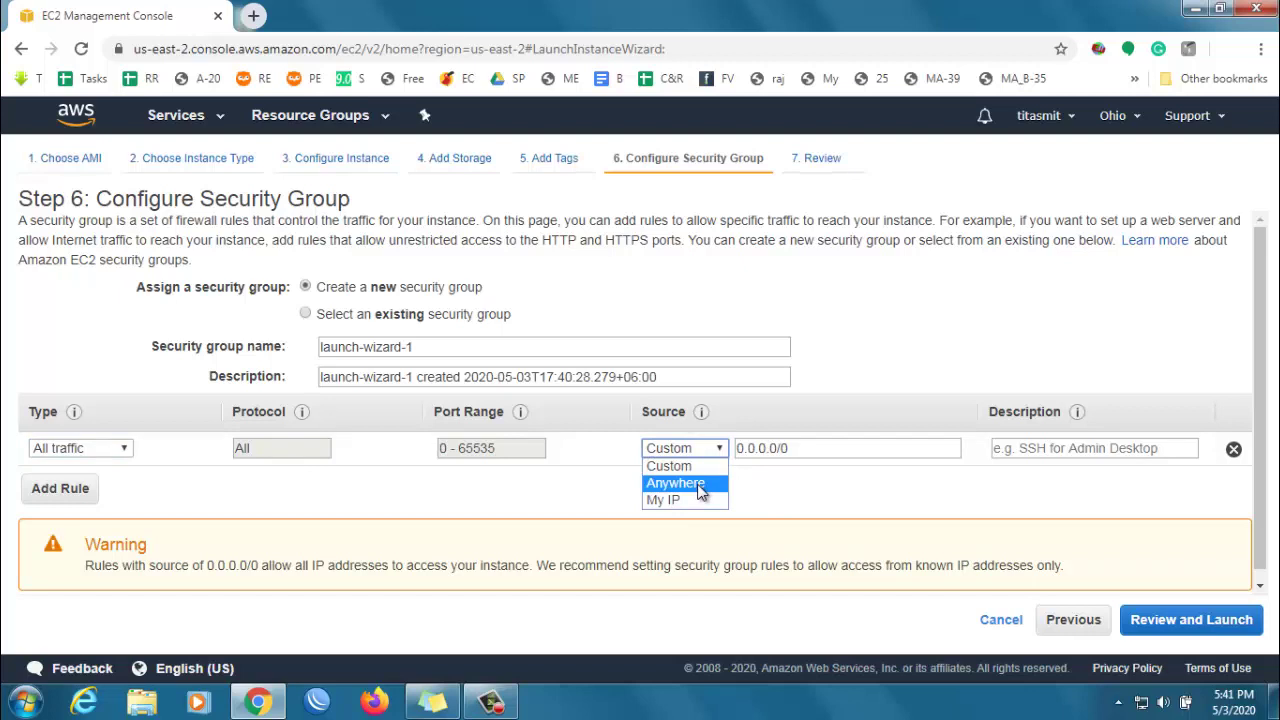
pyautogui.click(701, 485)
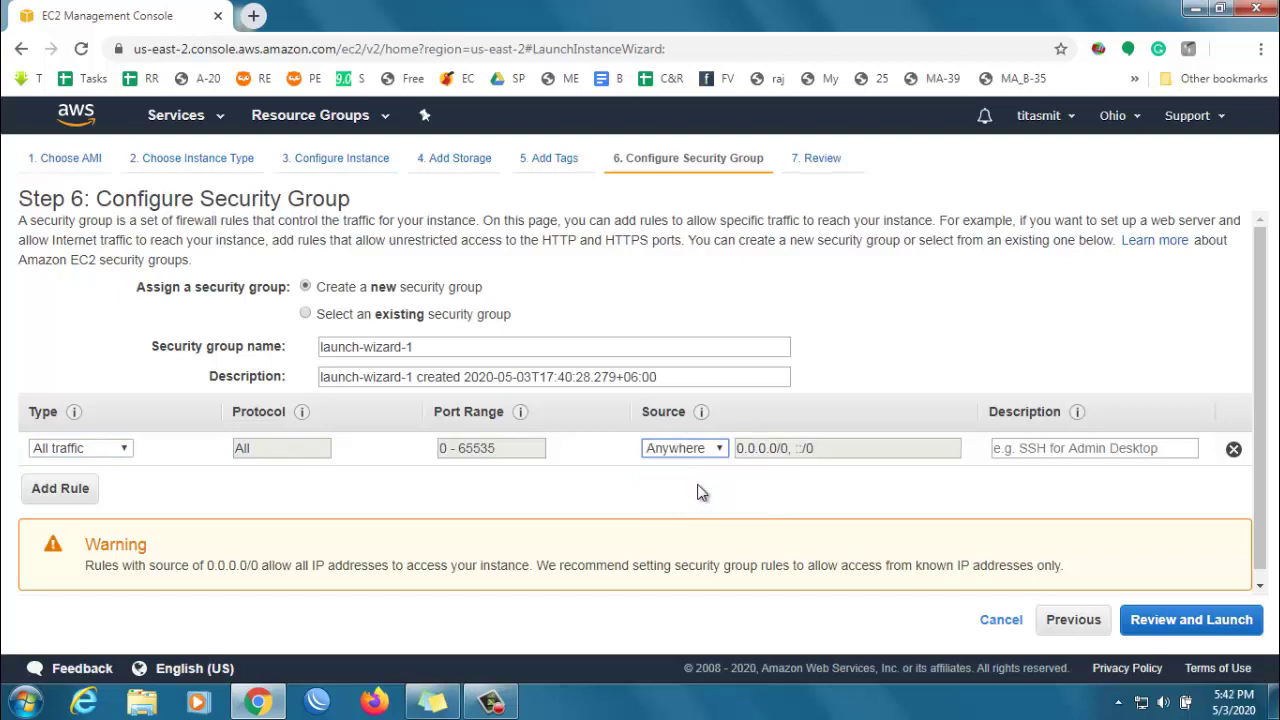
pyautogui.click(1195, 621)
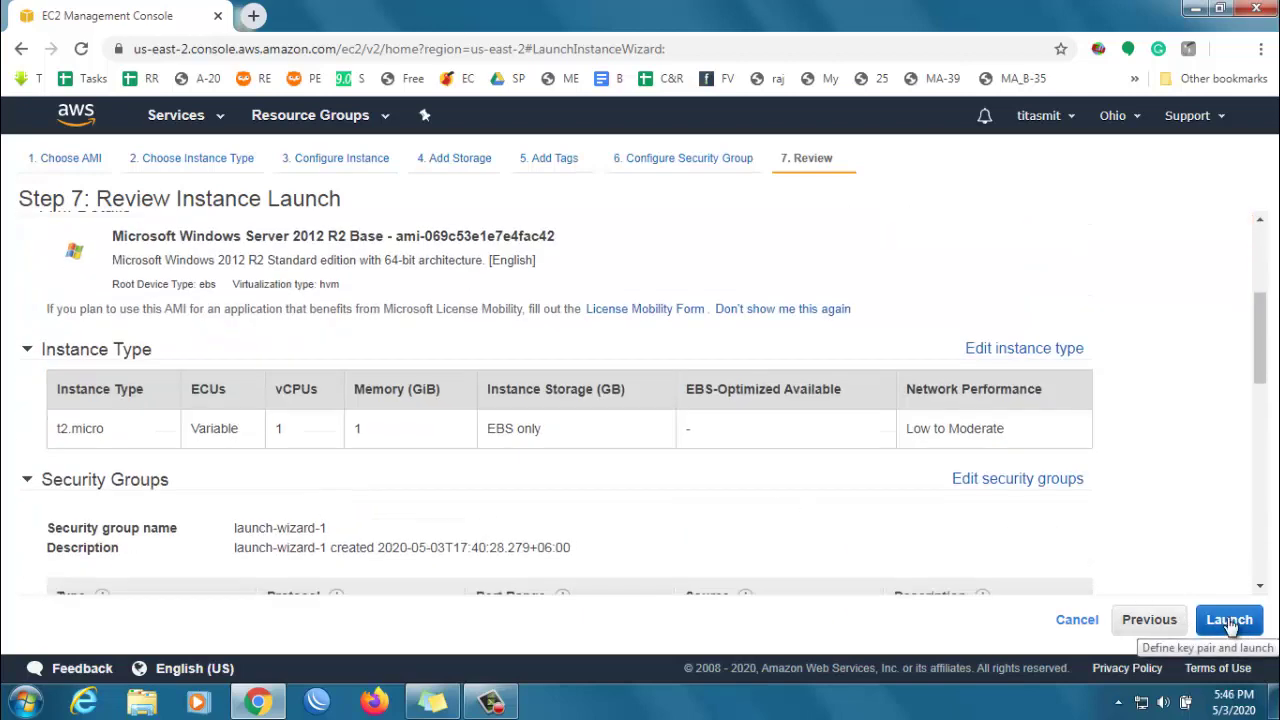
pyautogui.click(1230, 620)
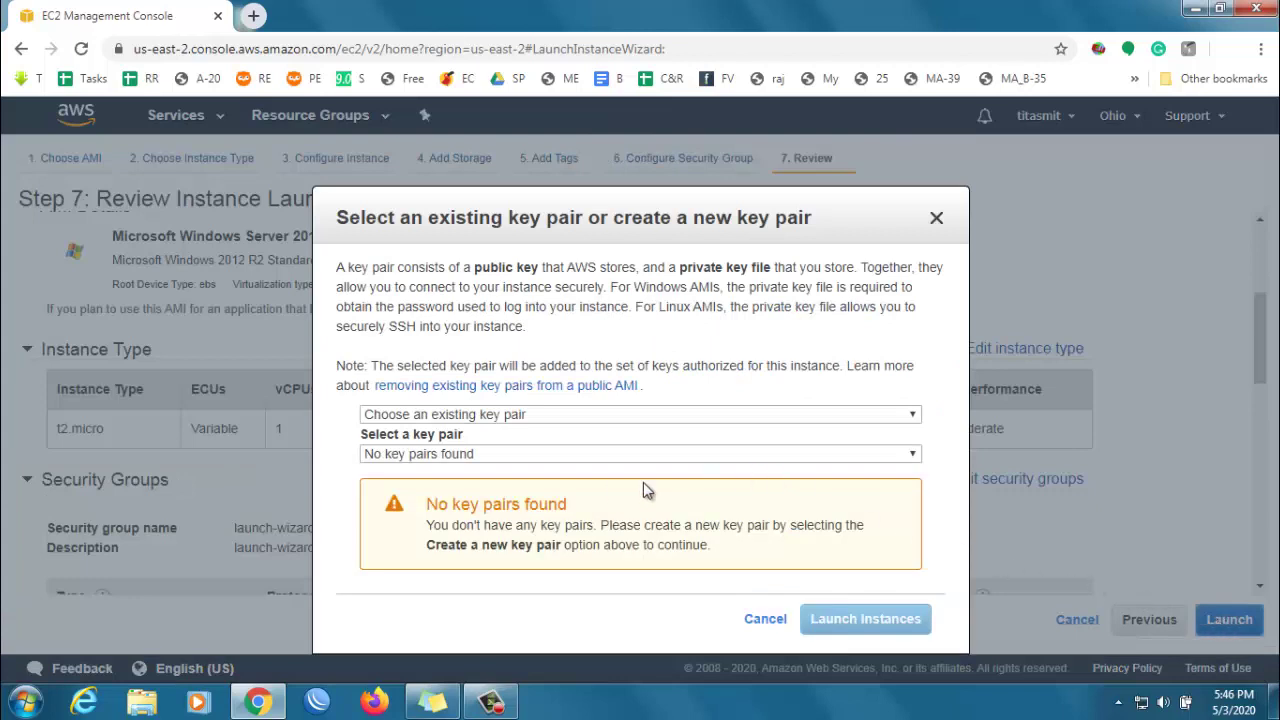
# - Create a new key pair named keypair, download keypair.pem, and launch the instance
pyautogui.click(510, 414)
pyautogui.click(499, 449)
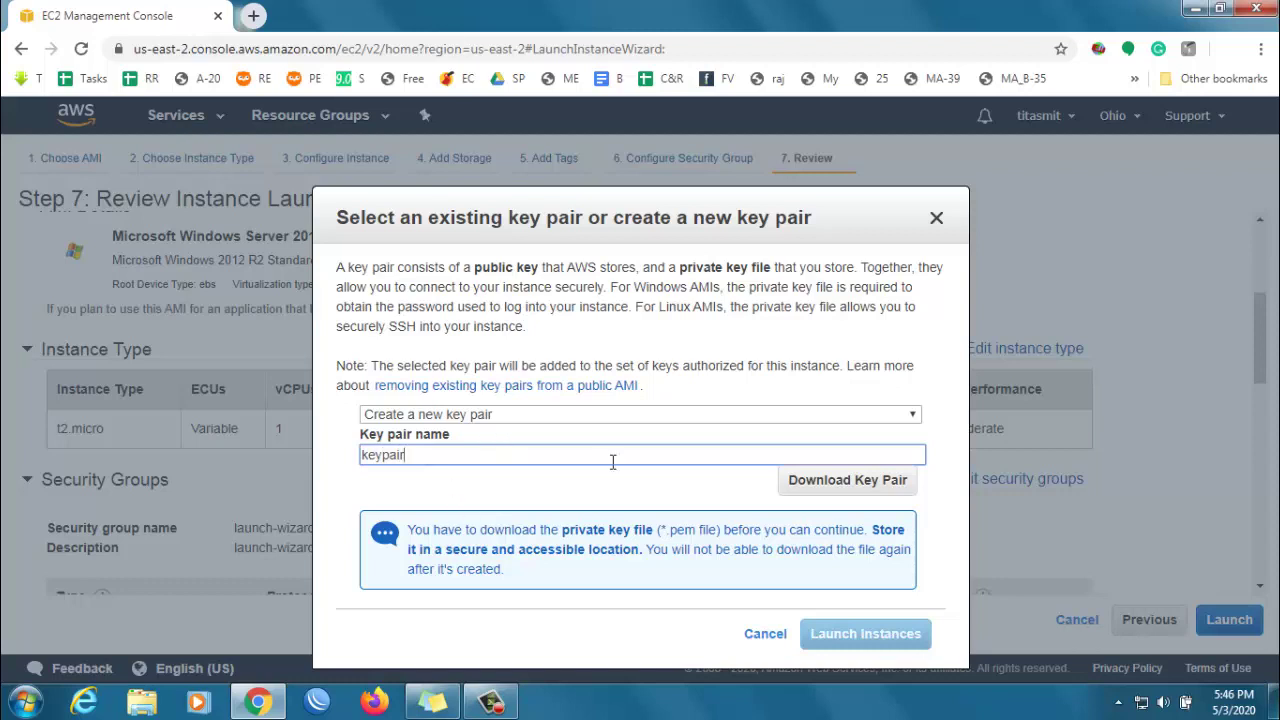
pyautogui.click(826, 494)
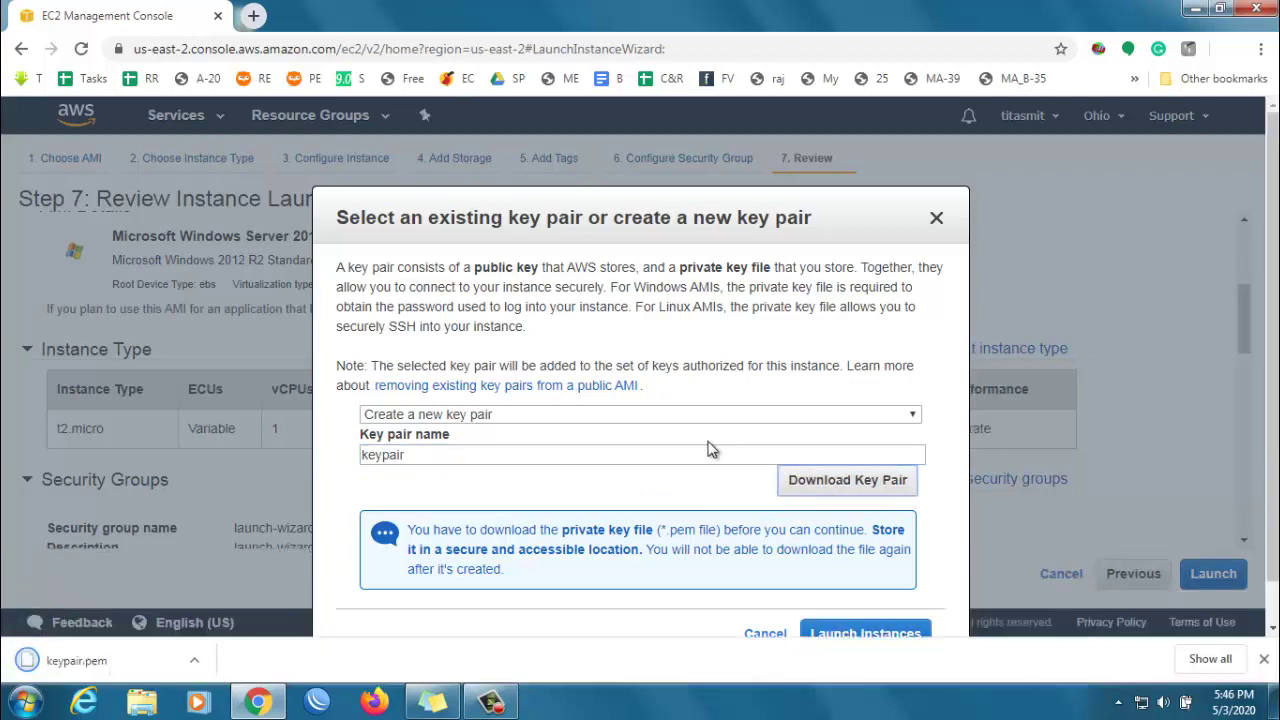
pyautogui.scroll(-1, 712, 450)
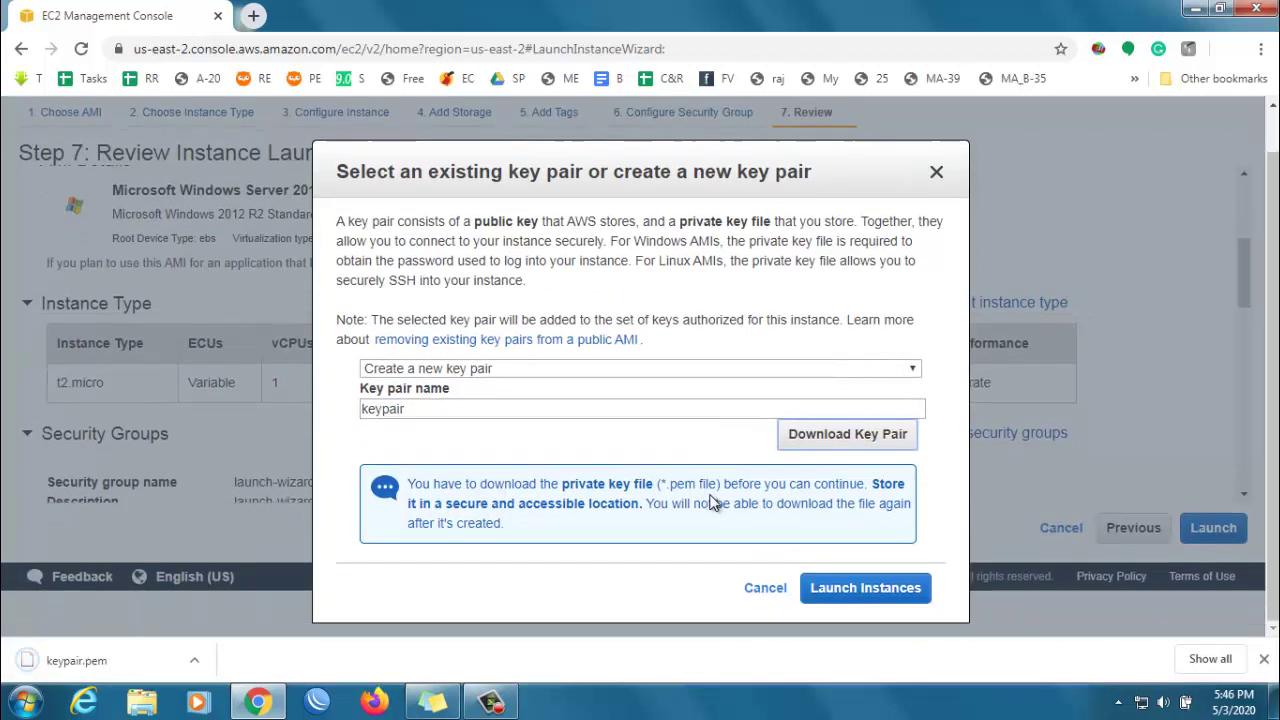
pyautogui.click(855, 590)
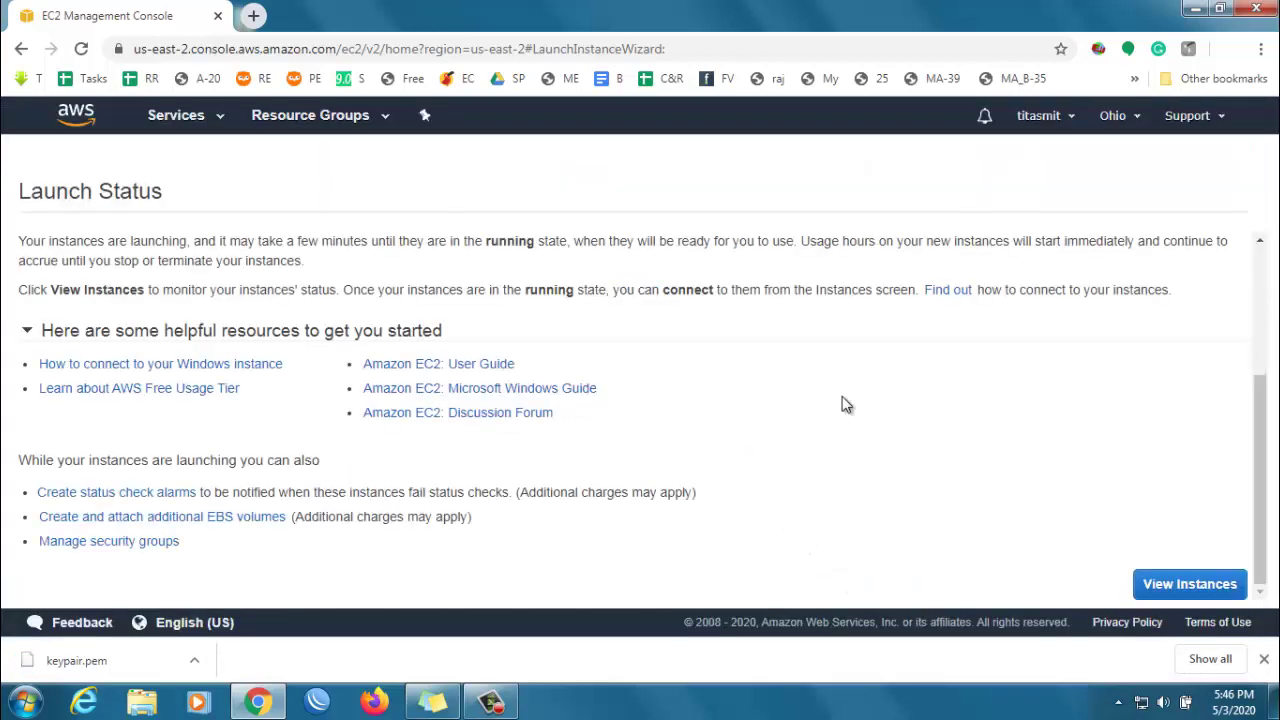
# - View the instances list from the Launch Status page
pyautogui.click(1195, 592)
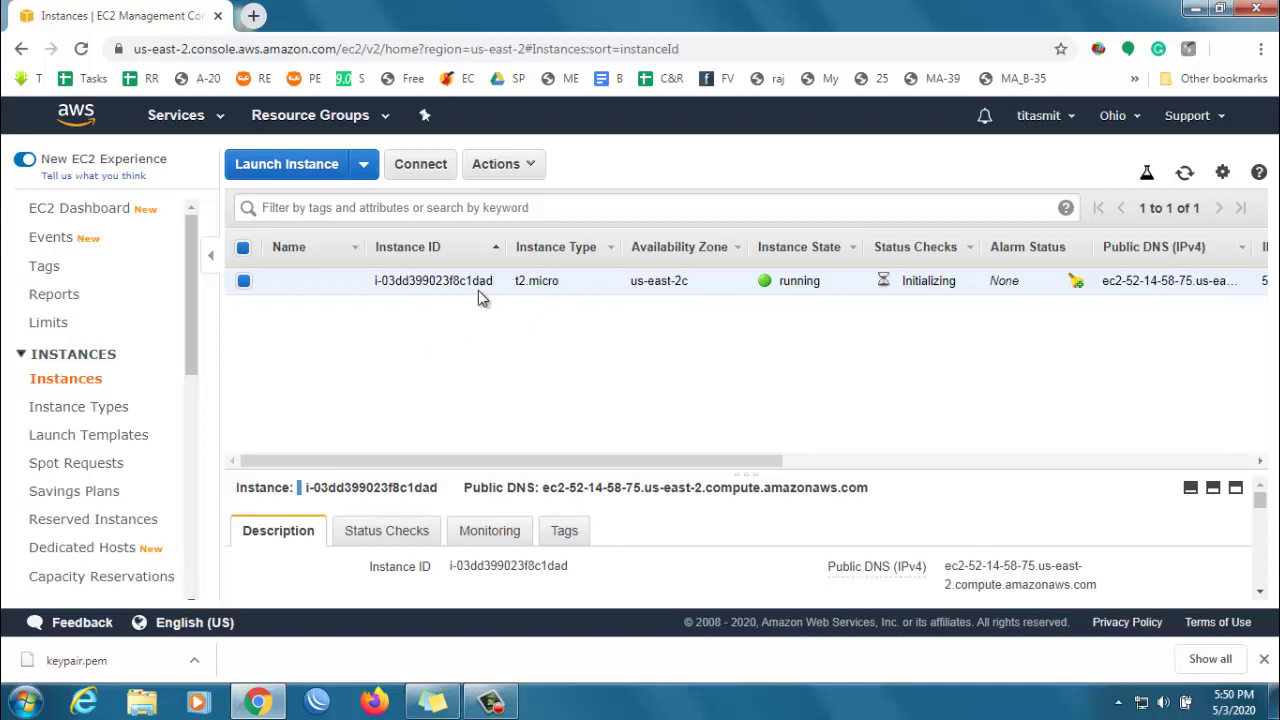
# - Open the instance's Connect details and select the Administrator user name and public DNS
pyautogui.rightClick(570, 277)
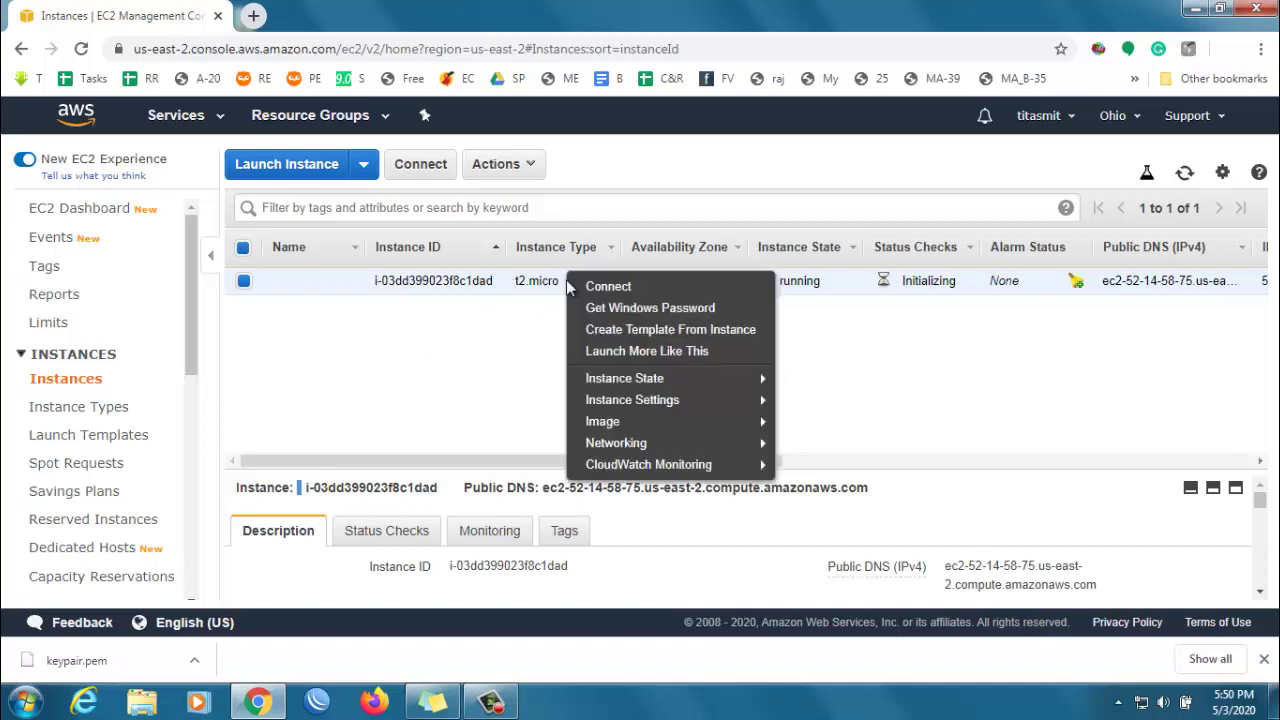
pyautogui.click(620, 288)
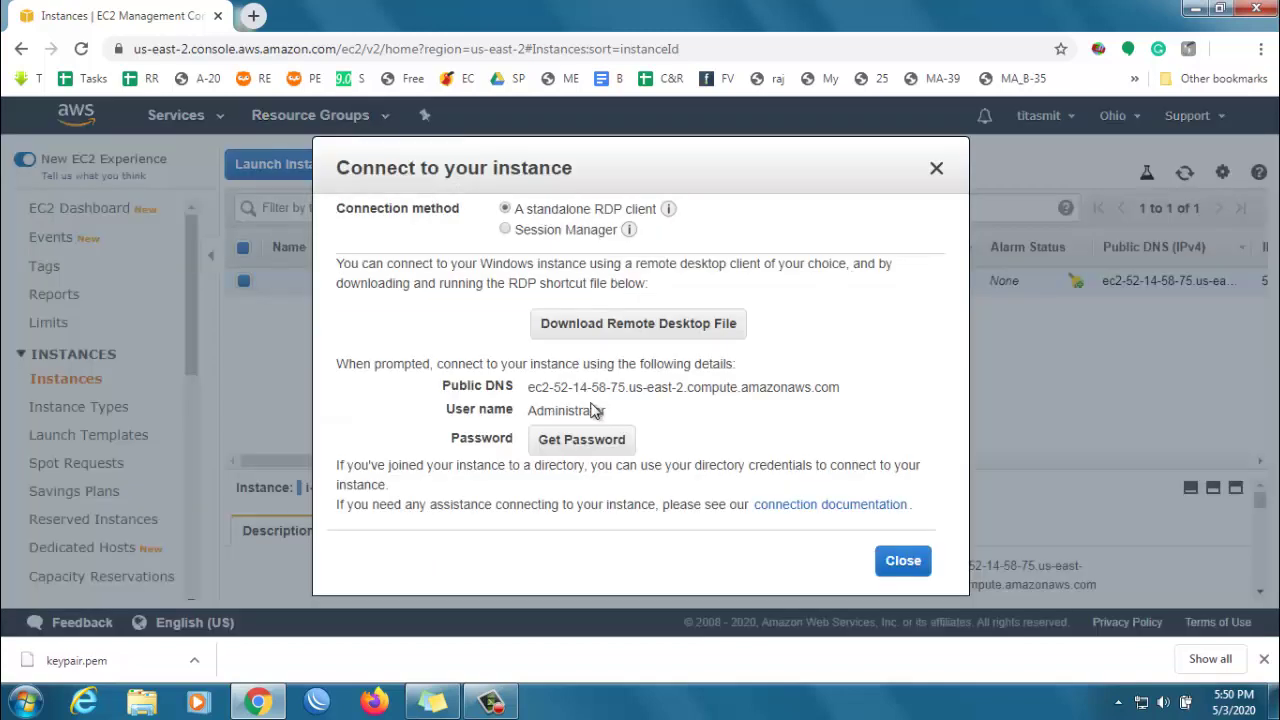
pyautogui.moveTo(528, 410); pyautogui.dragTo(620, 414)
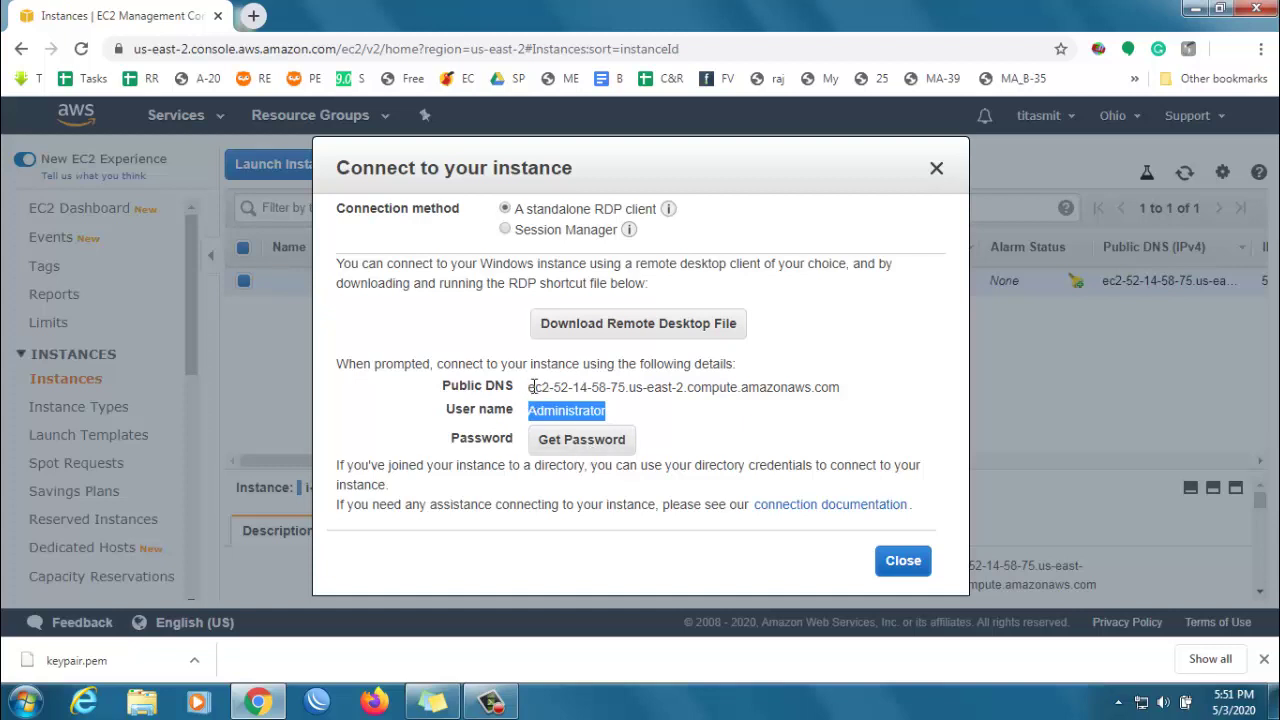
pyautogui.moveTo(531, 389); pyautogui.dragTo(840, 388)
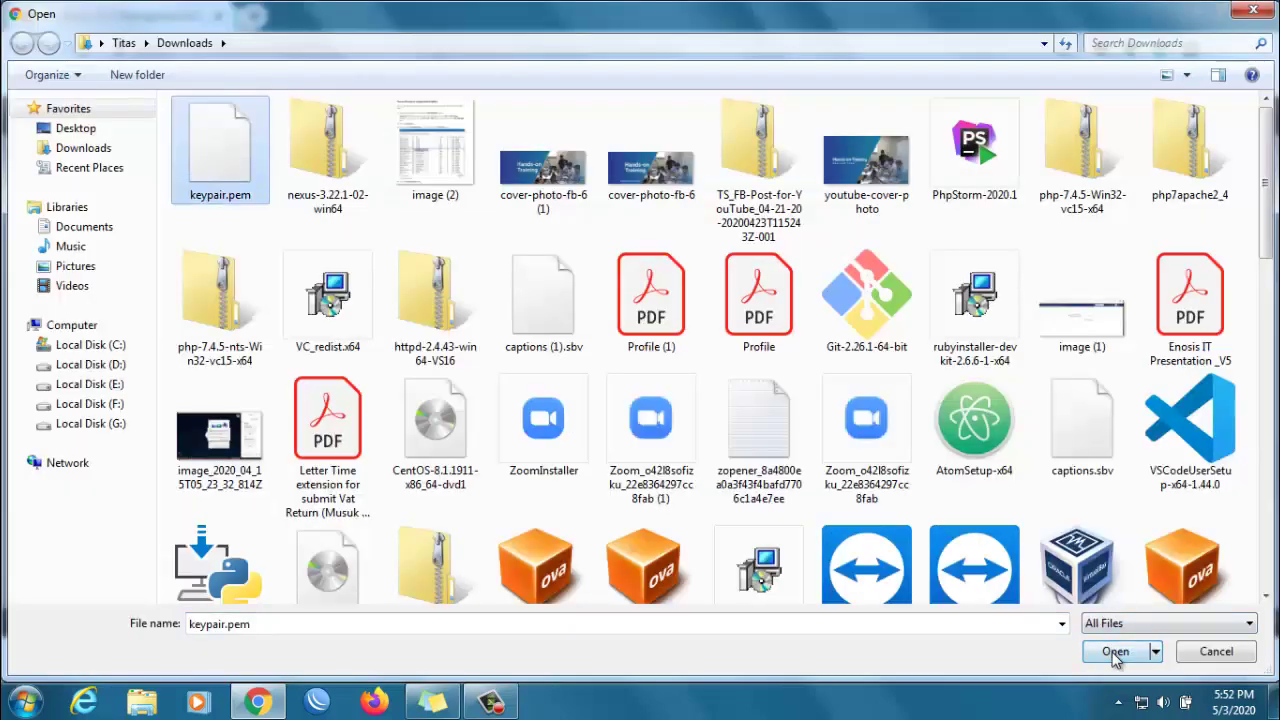
# - Decrypt the Administrator password with keypair.pem and copy it
pyautogui.click(1114, 652)
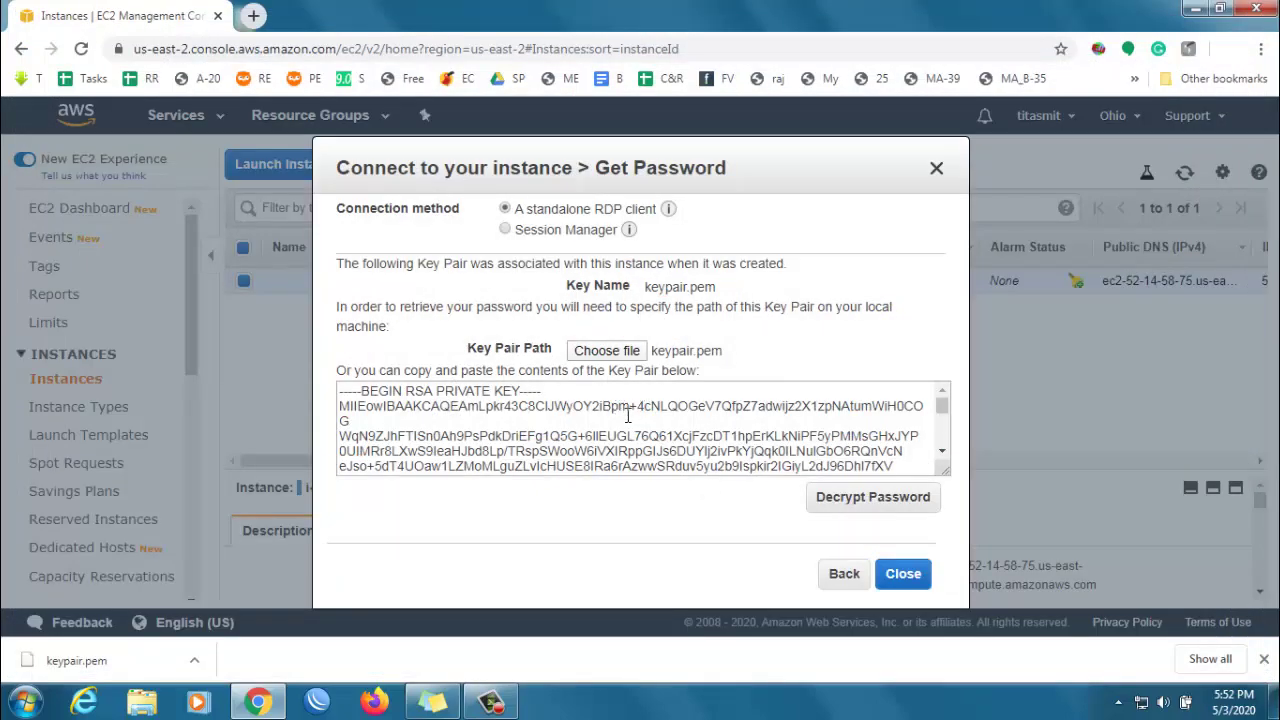
pyautogui.click(829, 506)
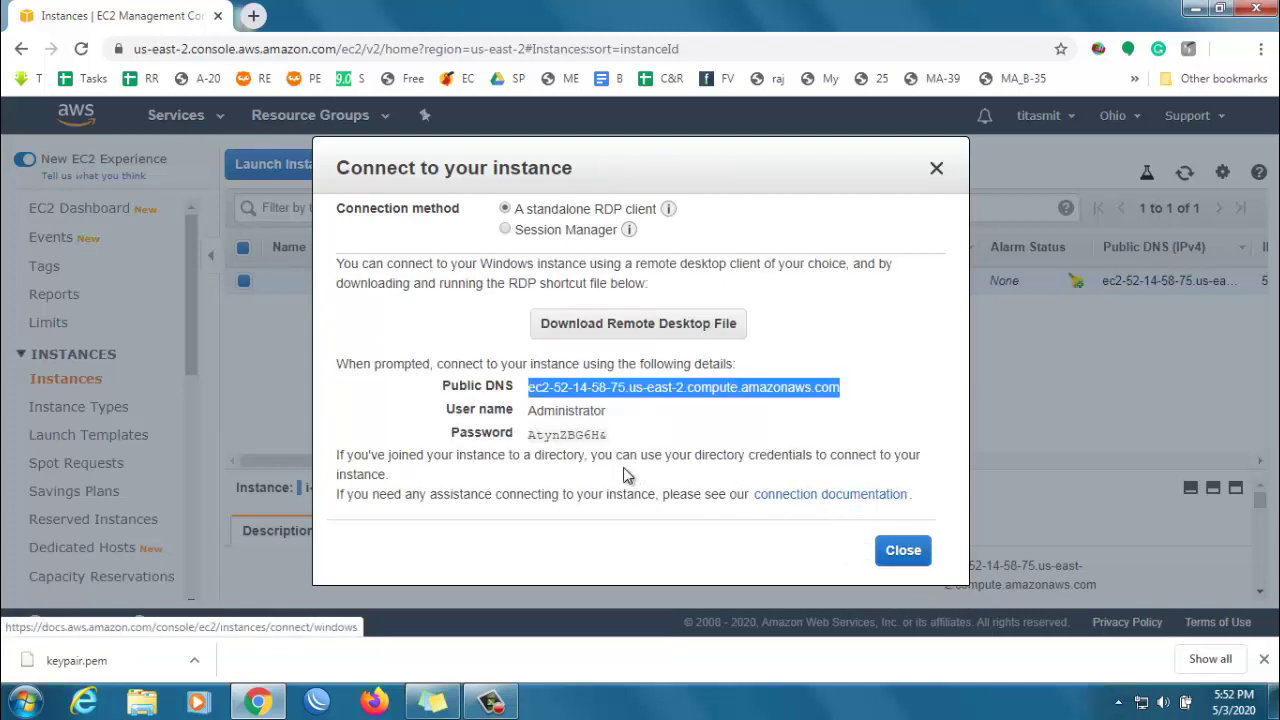
pyautogui.doubleClick(563, 435)
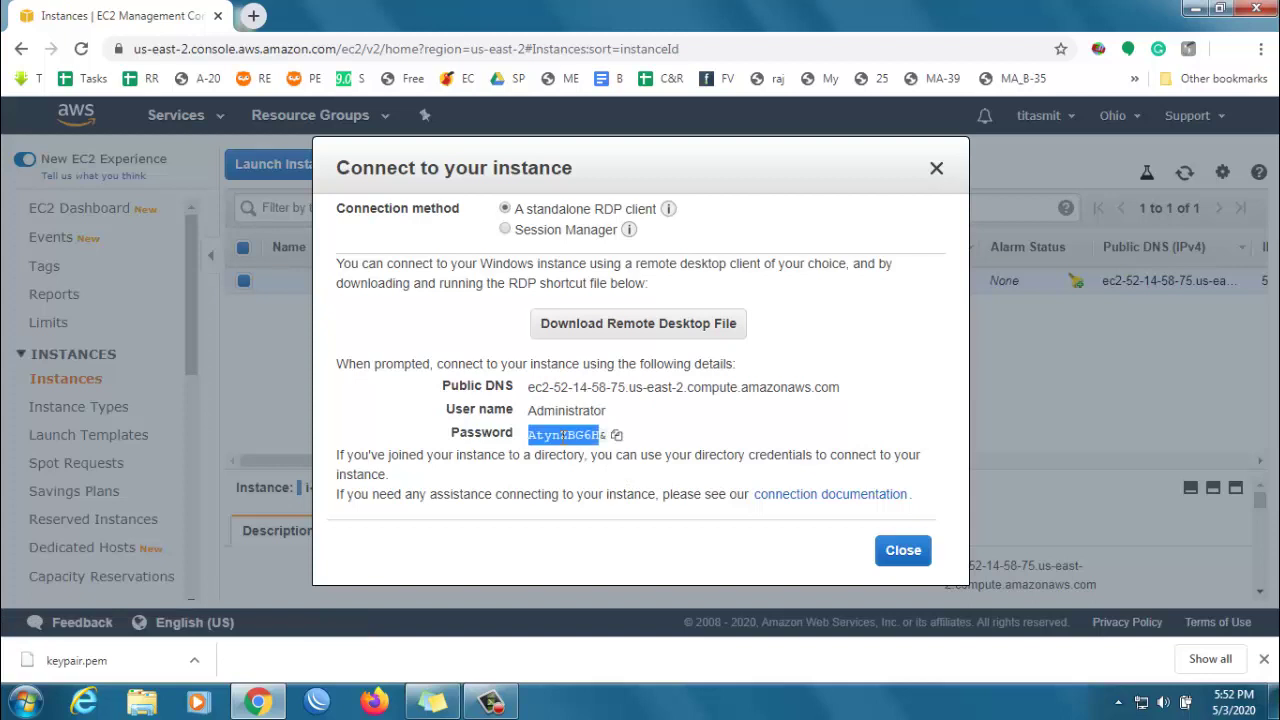
pyautogui.click(616, 436)
# - Launch Remote Desktop Connection by searching 'remote' from the Start menu
pyautogui.click(26, 703)
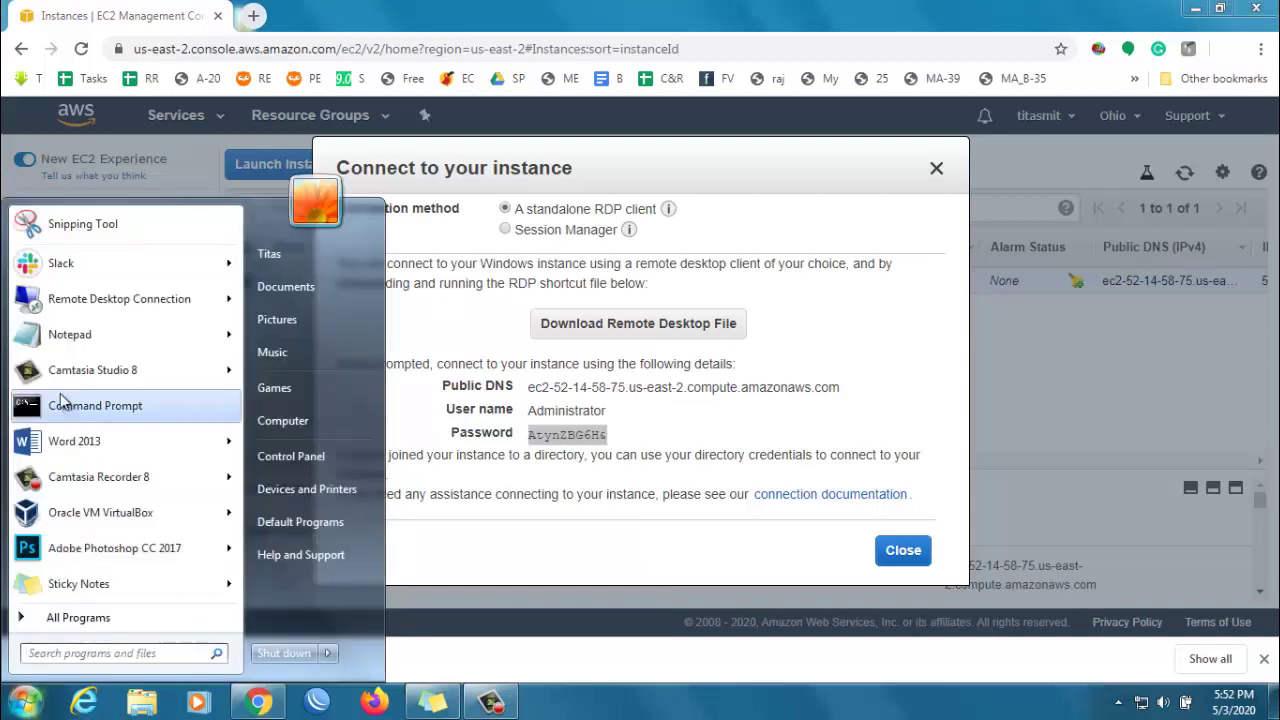
pyautogui.click(70, 653)
pyautogui.write('remote')
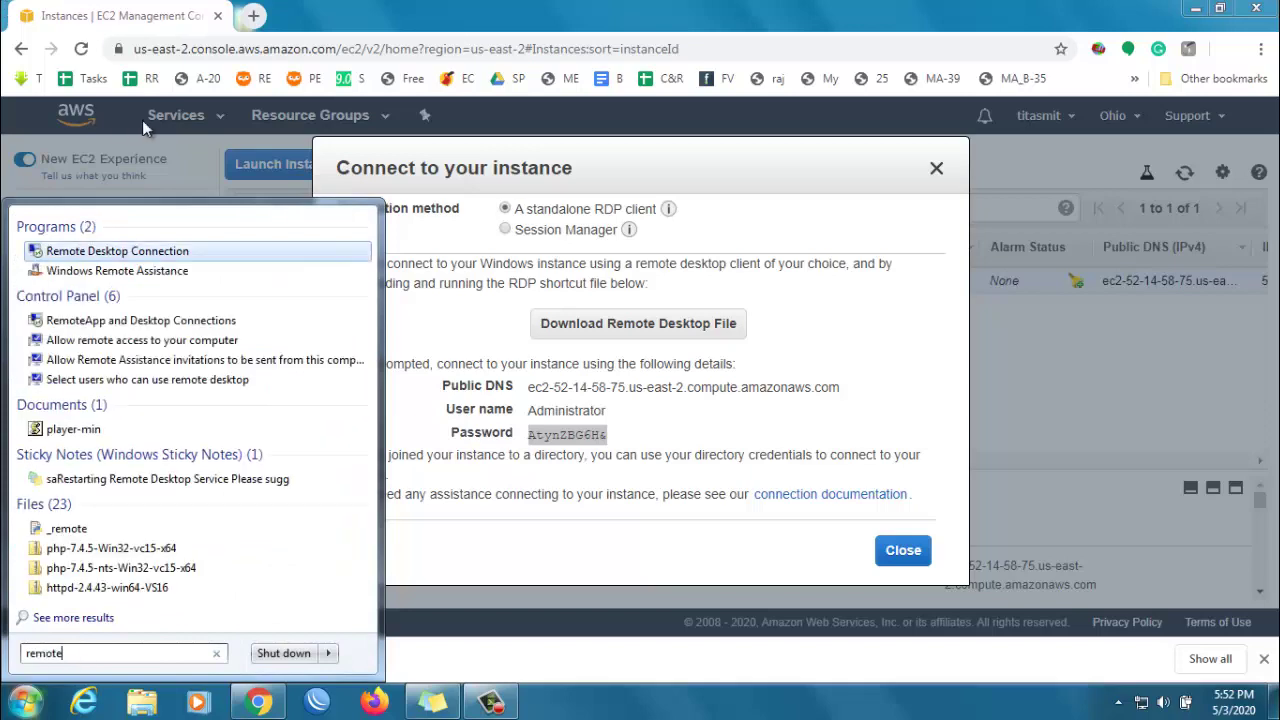
pyautogui.click(100, 252)
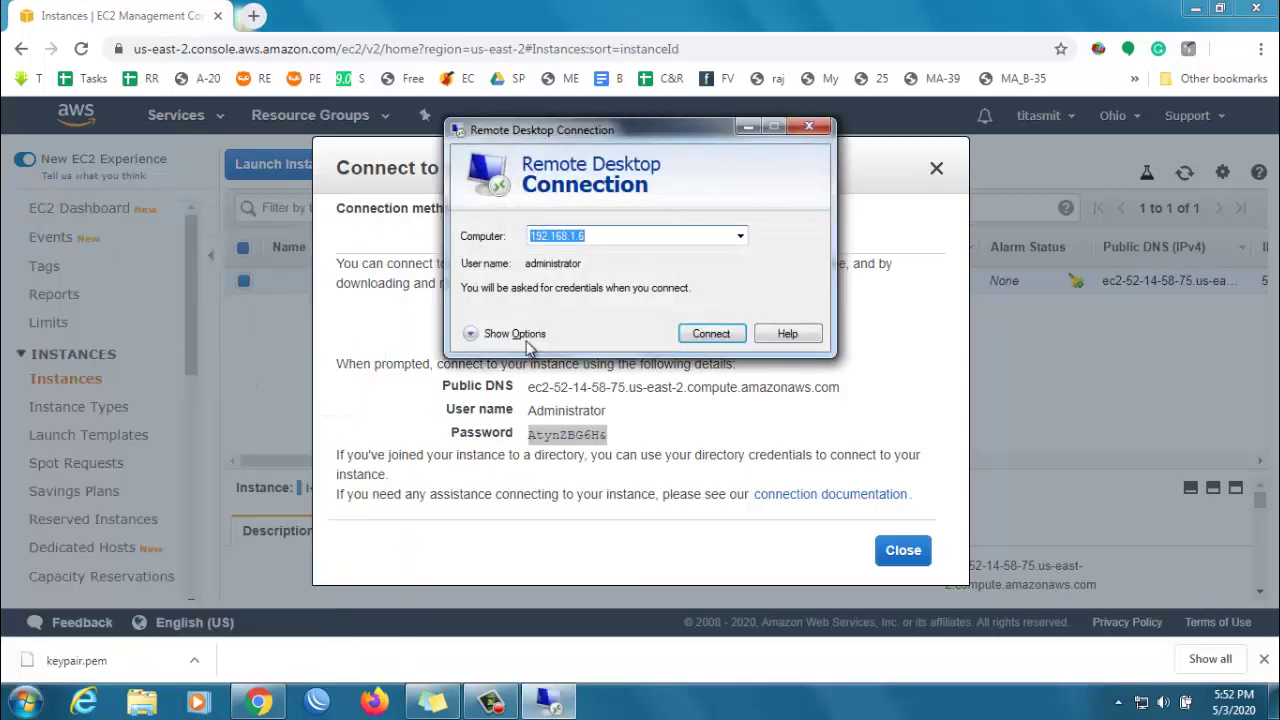
pyautogui.moveTo(658, 128); pyautogui.dragTo(1021, 341)
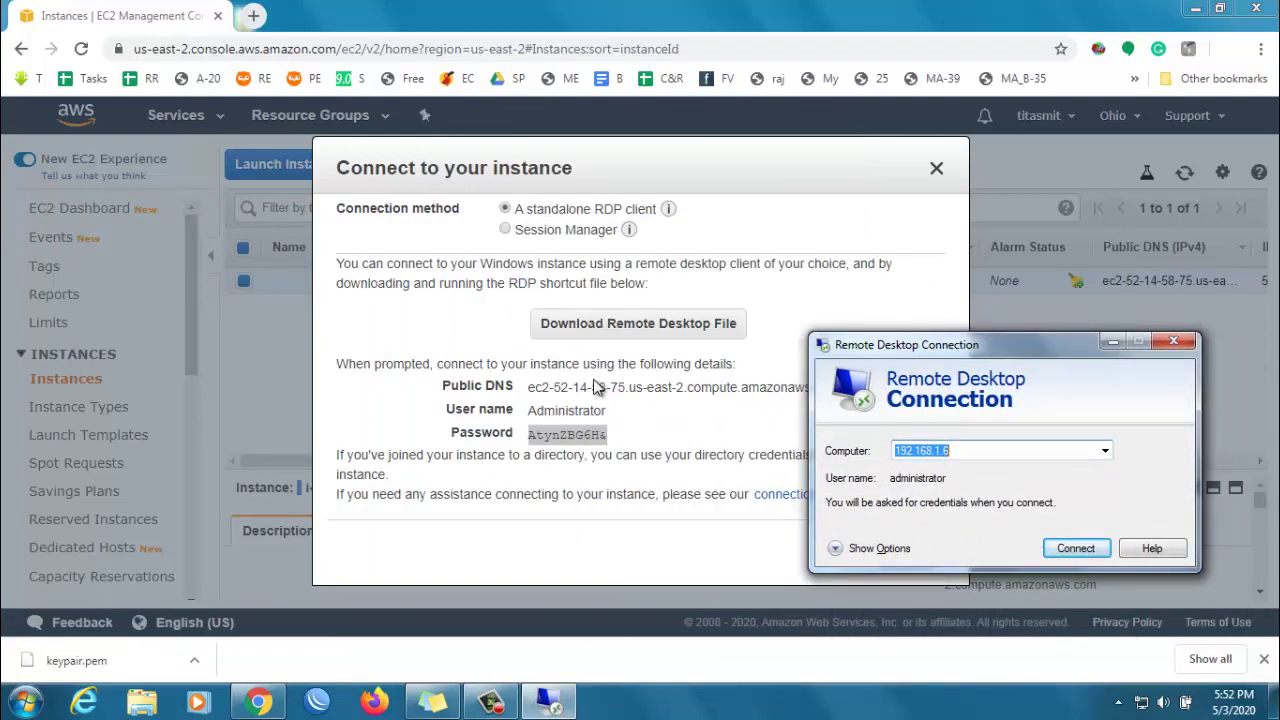
# - Copy the instance's public DNS name into Computer and start connecting
pyautogui.click(590, 388)
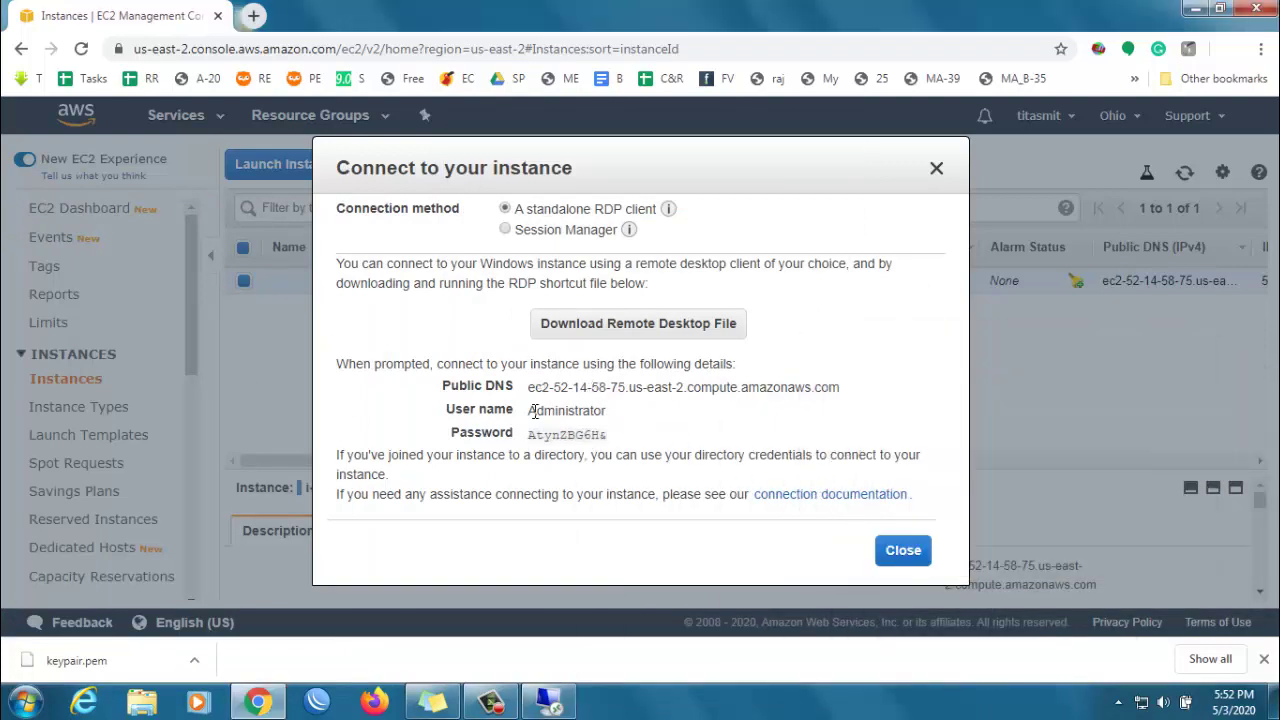
pyautogui.moveTo(530, 388); pyautogui.dragTo(842, 388)
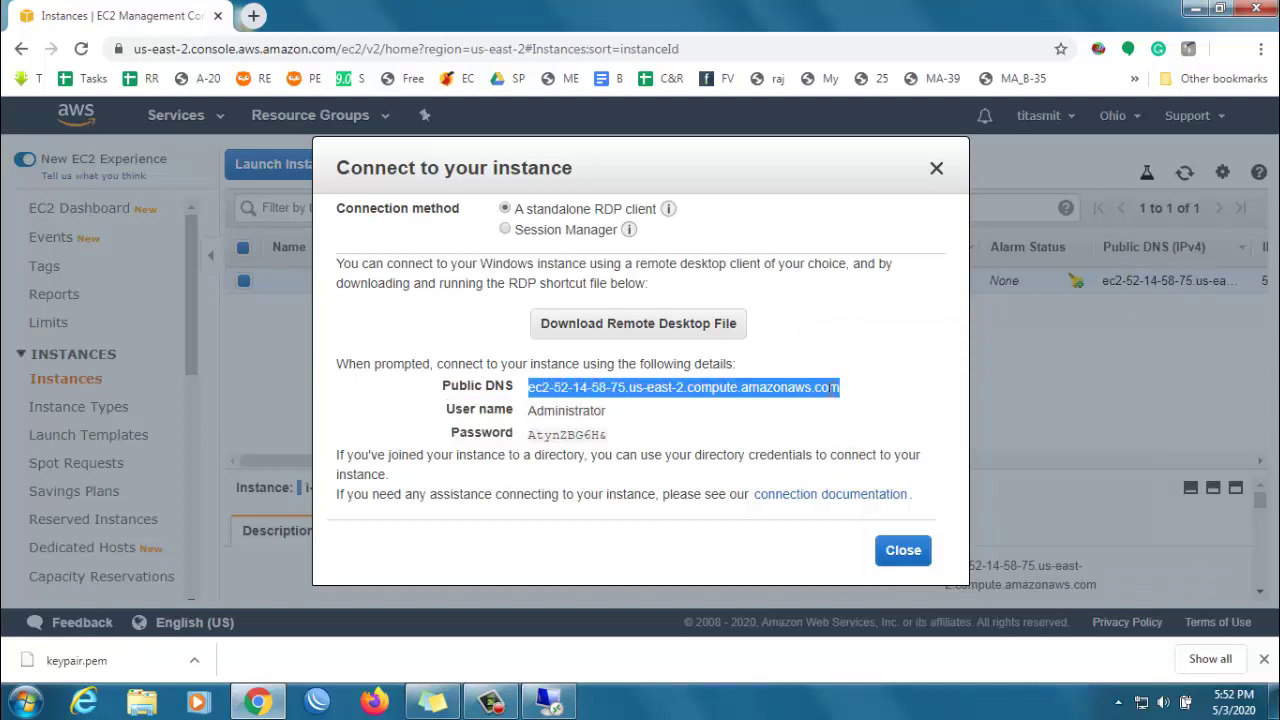
pyautogui.rightClick(820, 393)
pyautogui.click(858, 406)
pyautogui.click(552, 700)
pyautogui.hotkey('ctrl', 'v')
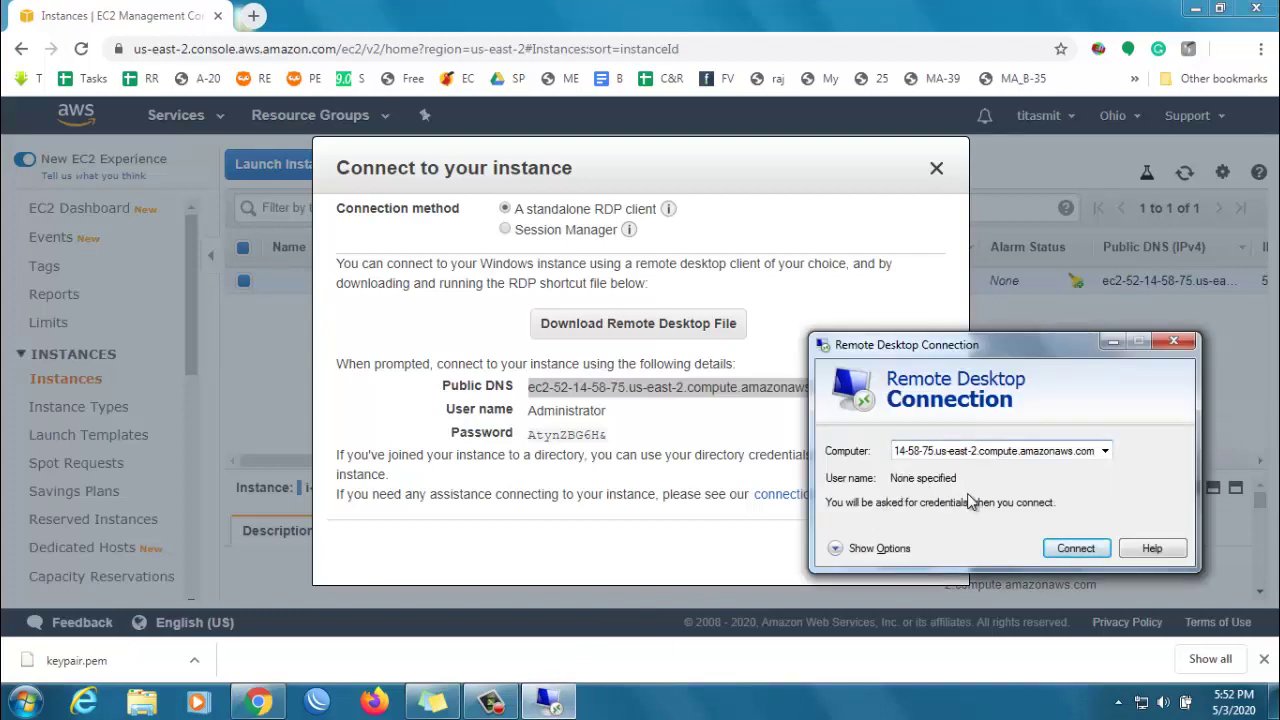
pyautogui.click(1070, 551)
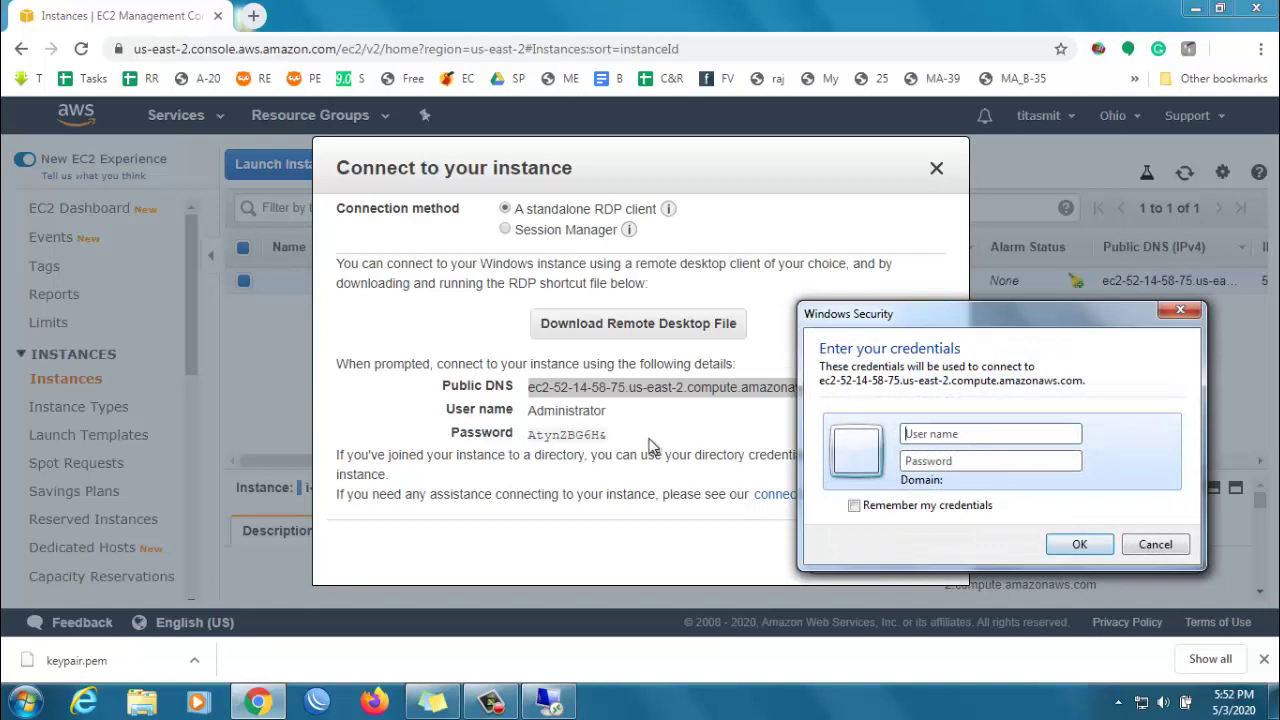
# - Copy Administrator from the connection details and enter it as the user name
pyautogui.click(540, 411)
pyautogui.moveTo(540, 411); pyautogui.dragTo(607, 416)
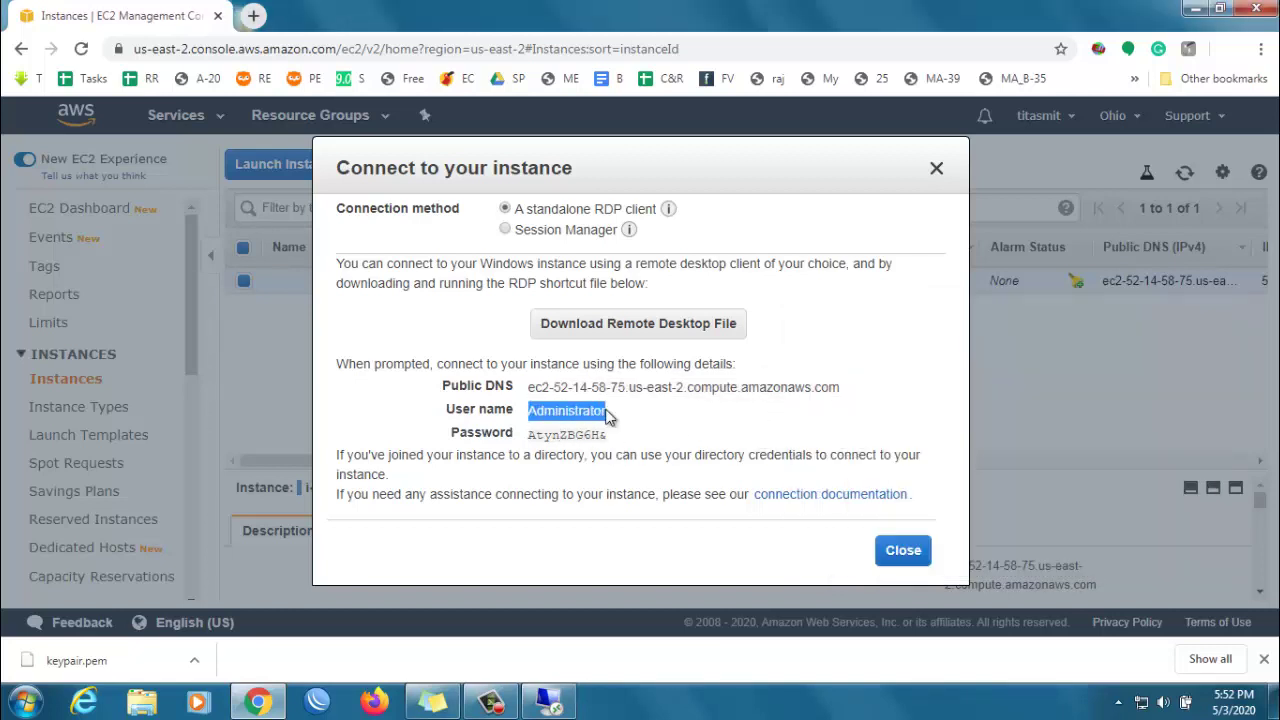
pyautogui.hotkey('ctrl', 'c')
pyautogui.click(550, 700)
pyautogui.hotkey('ctrl', 'v')
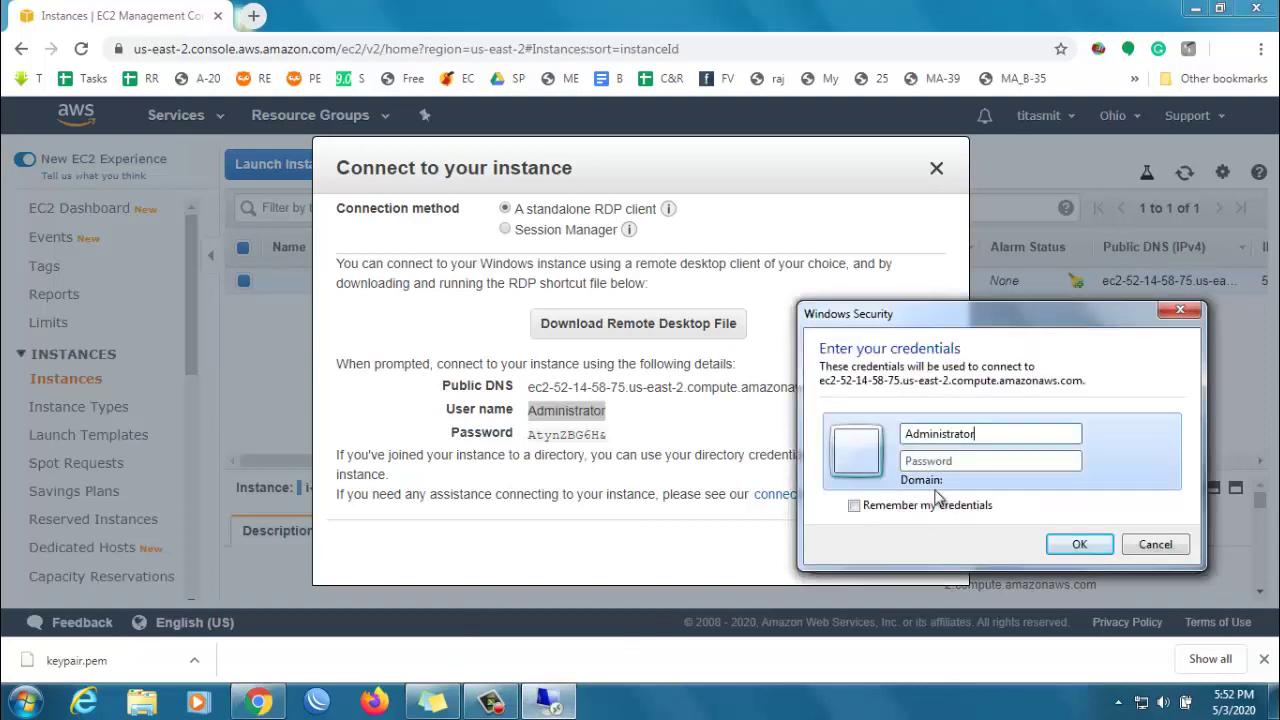
# - Paste the decrypted password, submit the credentials, and accept the certificate warning
pyautogui.click(578, 436)
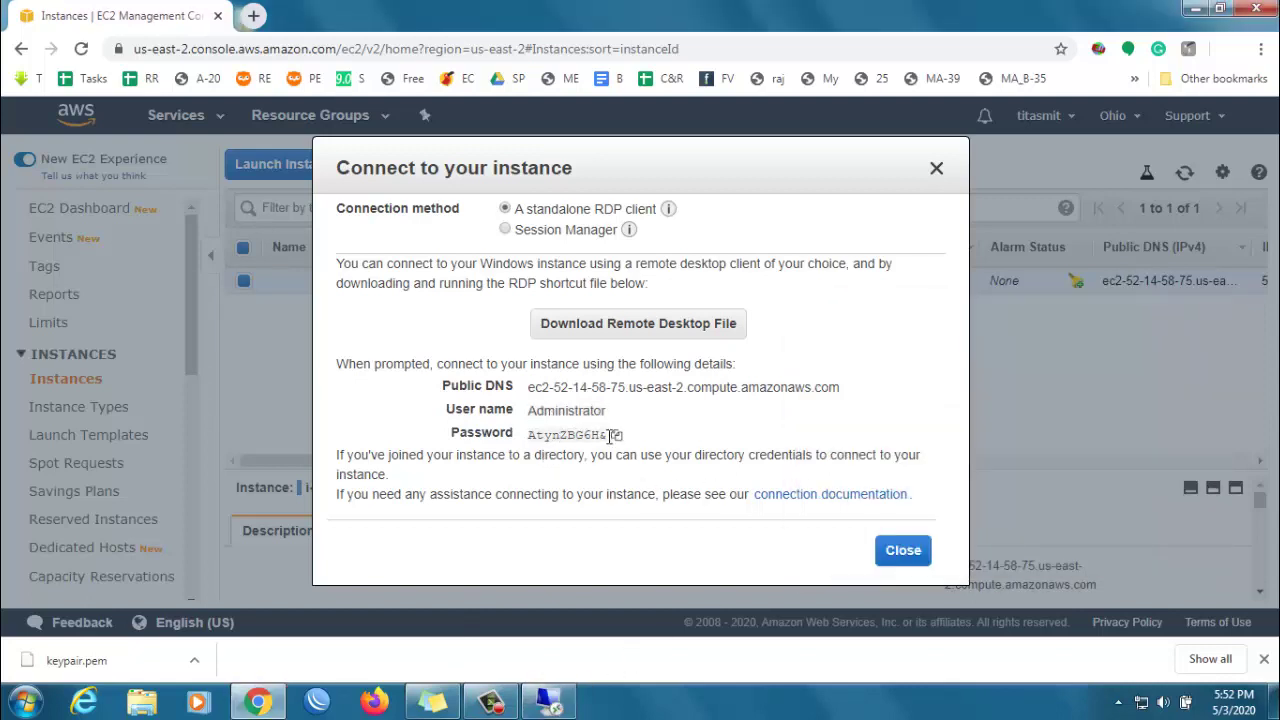
pyautogui.click(616, 435)
pyautogui.click(552, 702)
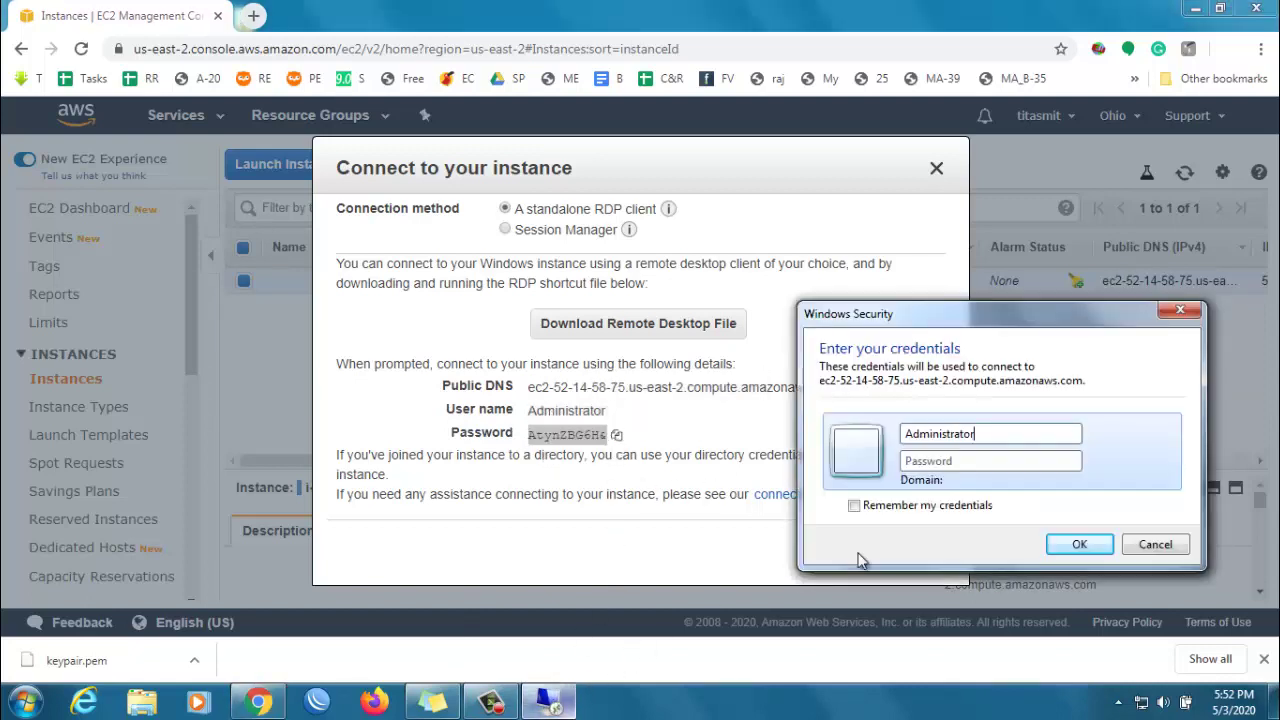
pyautogui.click(975, 461)
pyautogui.hotkey('ctrl', 'v')
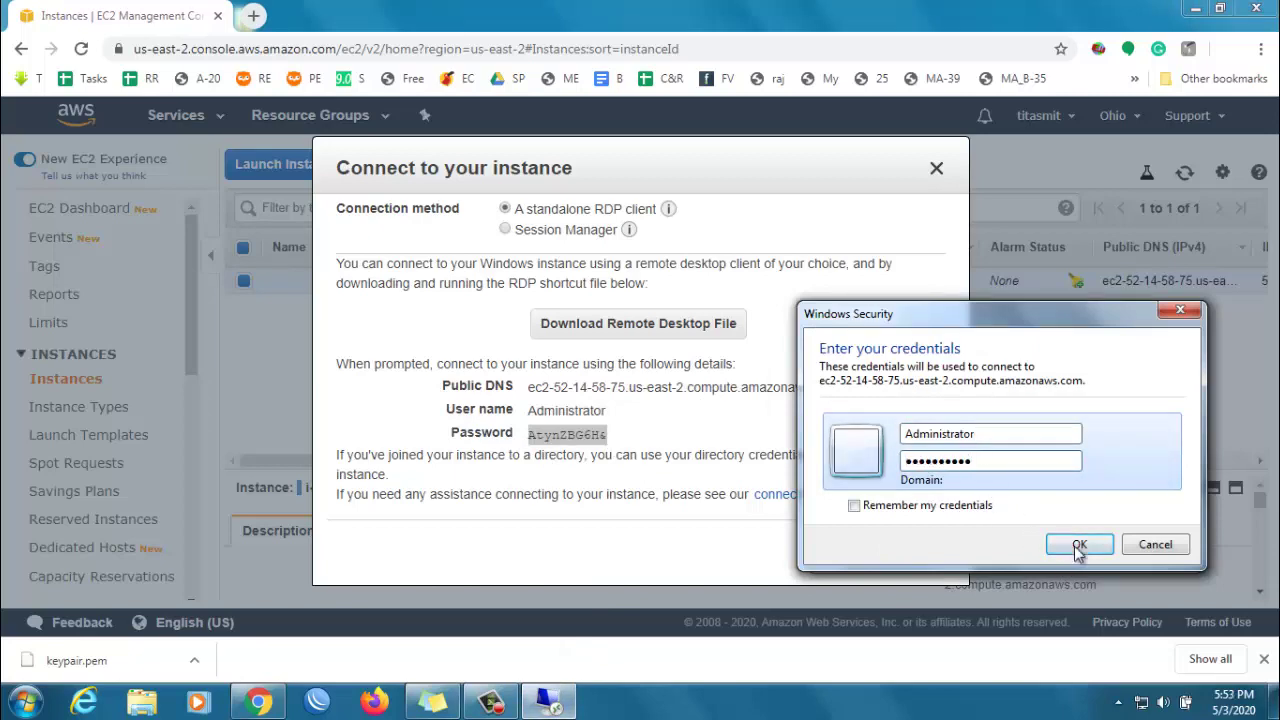
pyautogui.click(1078, 546)
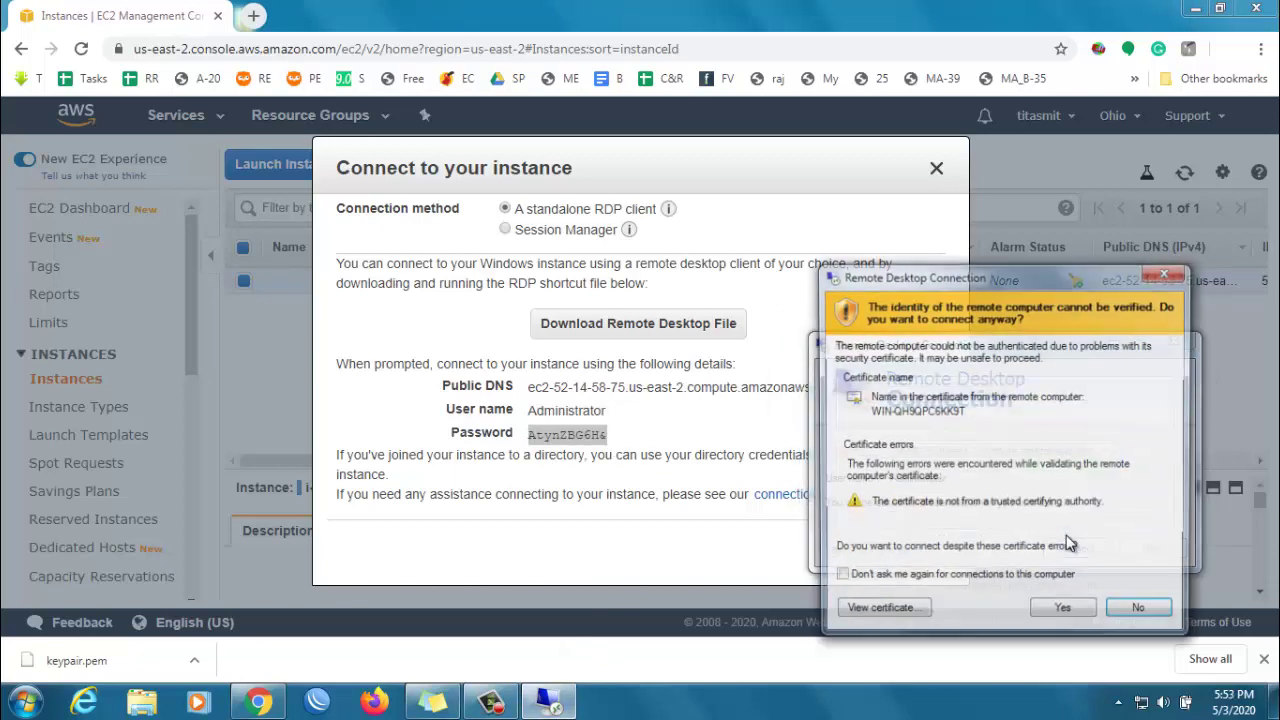
pyautogui.click(1063, 609)
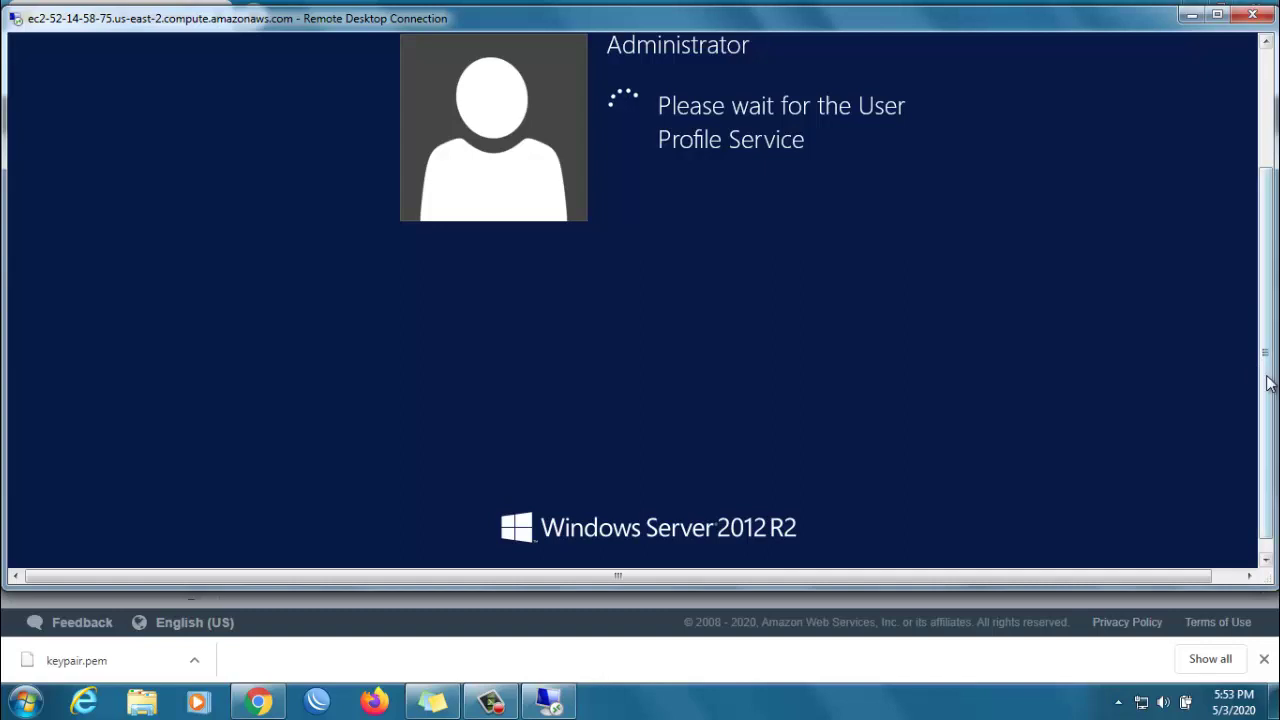
pyautogui.moveTo(1268, 385); pyautogui.dragTo(1190, 275)
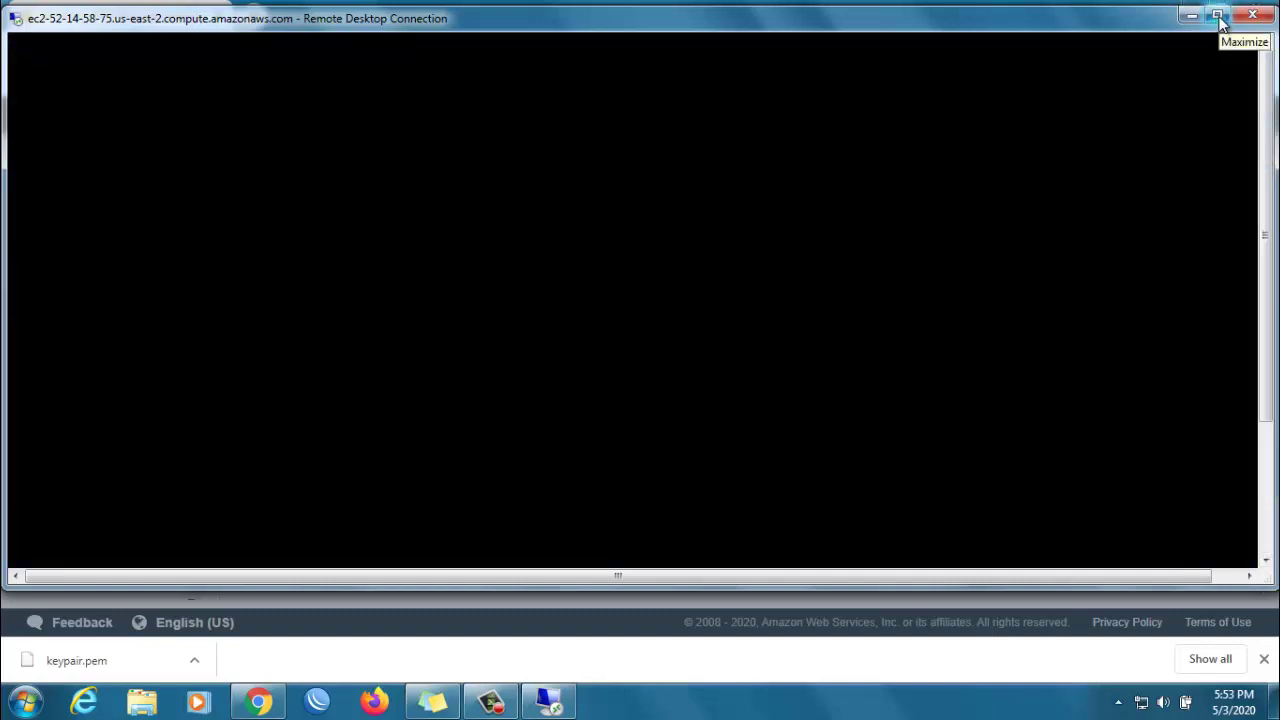
# - Maximize the Remote Desktop Connection window to view the session full screen
pyautogui.click(1217, 16)
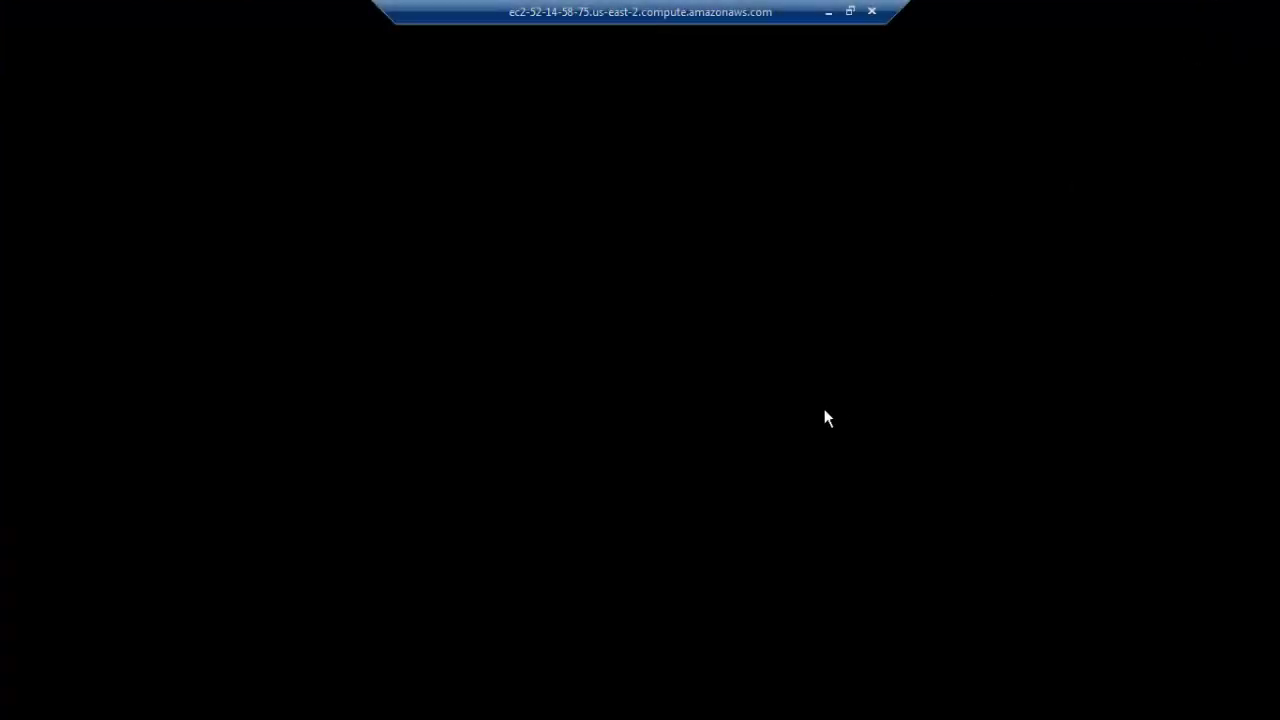